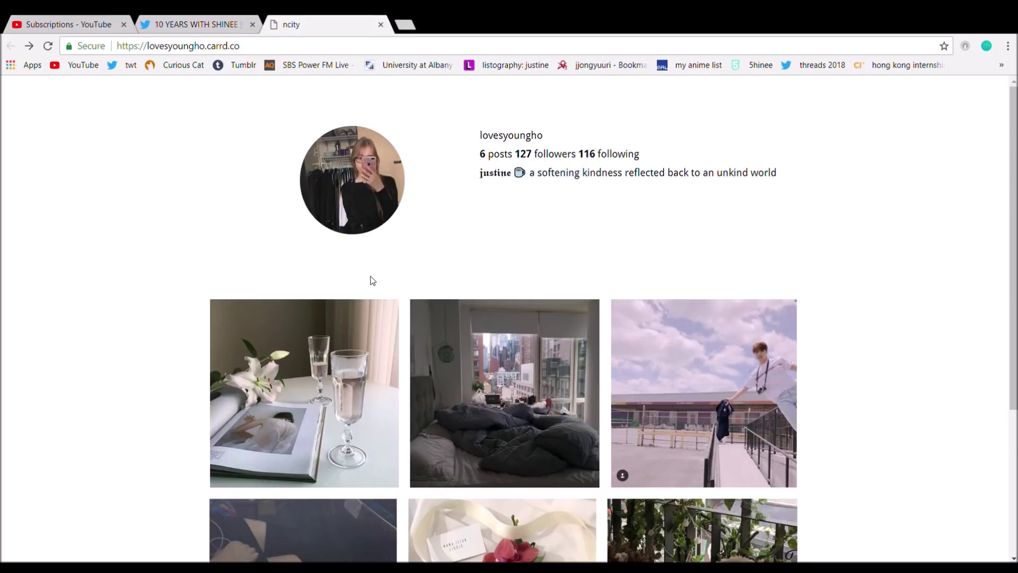
Step: Look over the finished profile page, from the header with the round photo to the six-picture grid
scroll(371, 280, down, 1)
scroll(375, 281, down, 2)
scroll(375, 278, up, 3)
scroll(483, 132, down, 2)
scroll(483, 137, down, 1)
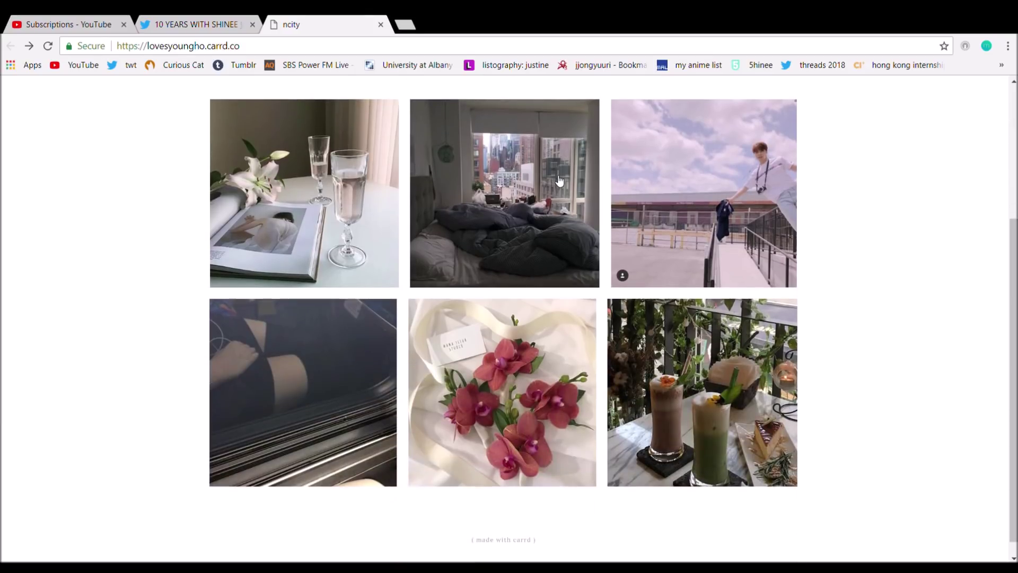
key(ctrl+shift+Tab)
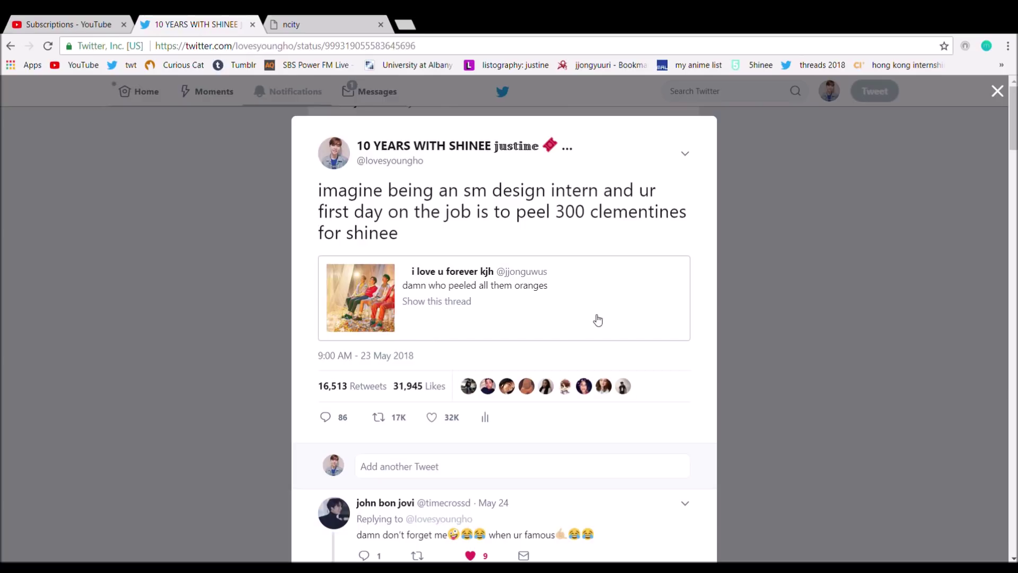
scroll(525, 405, down, 3)
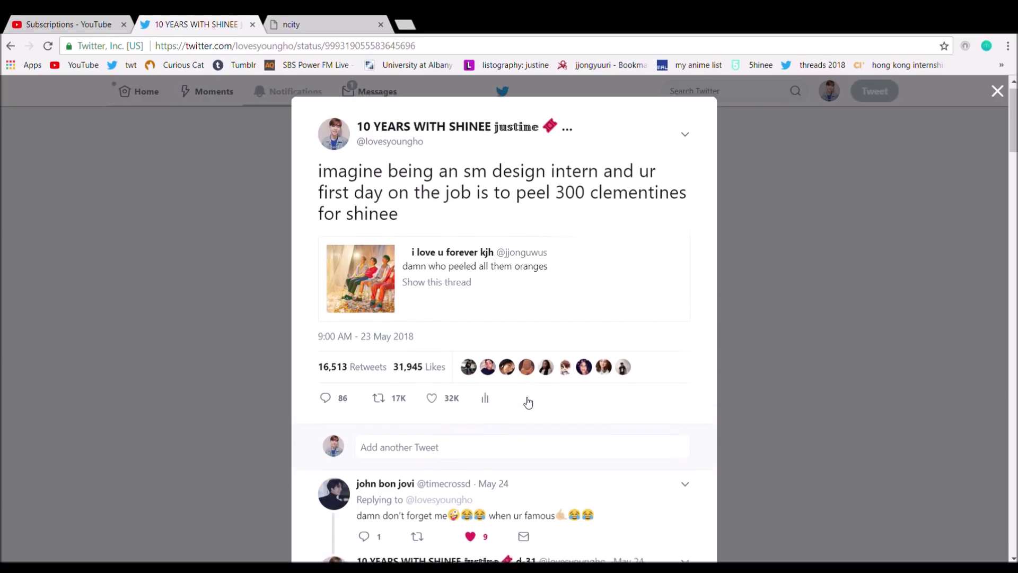
scroll(535, 403, up, 3)
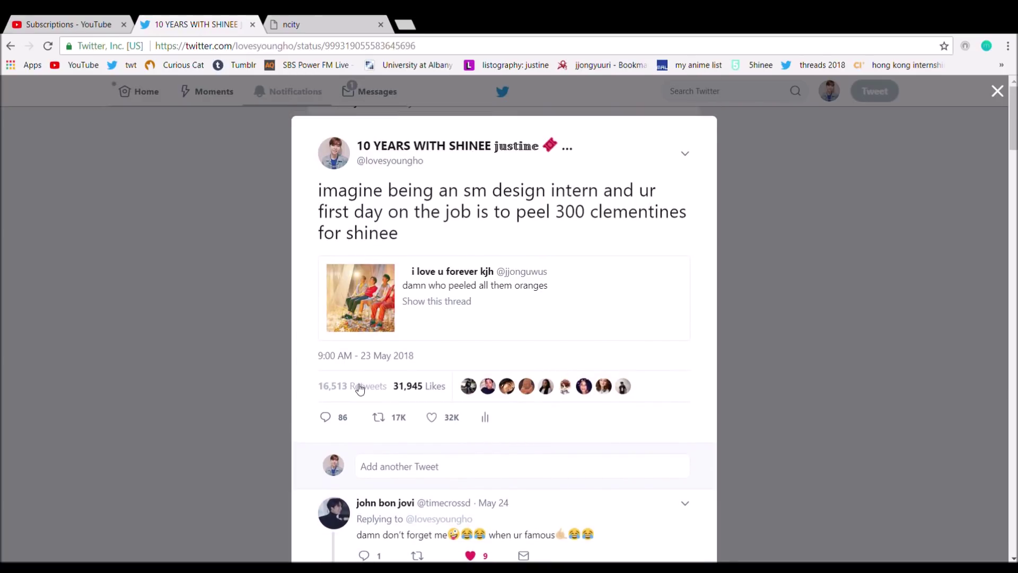
drag(431, 370, 444, 387)
click(673, 377)
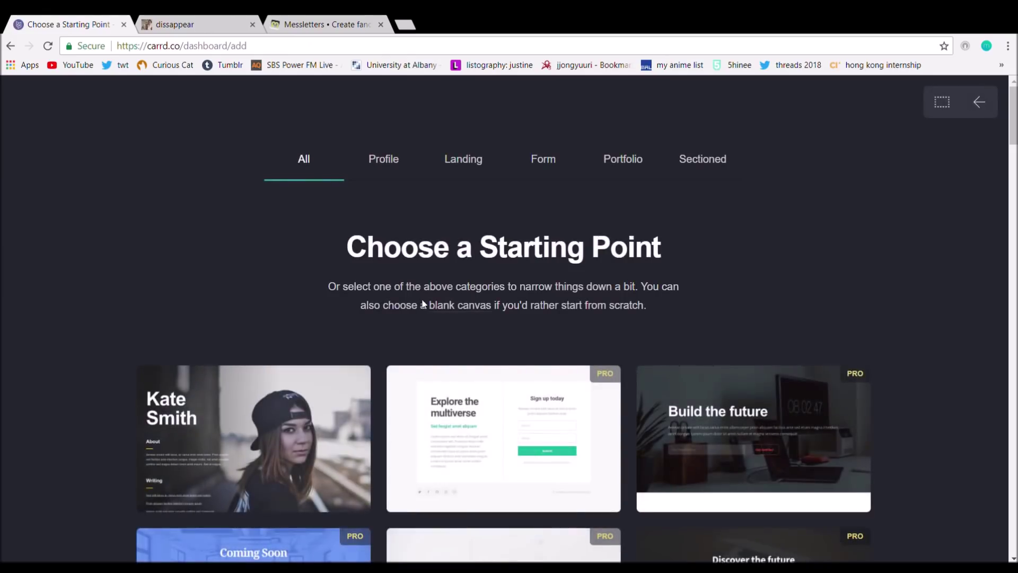
Step: Start a new site from the two-column profile template with the round portrait and contact details beside the text
scroll(429, 308, down, 5)
scroll(429, 308, down, 10)
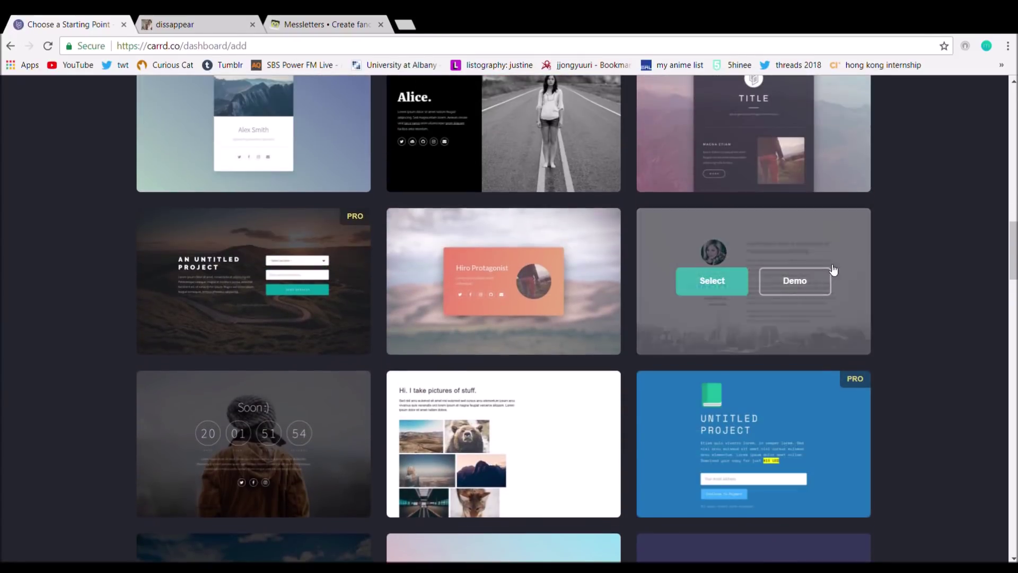
click(724, 280)
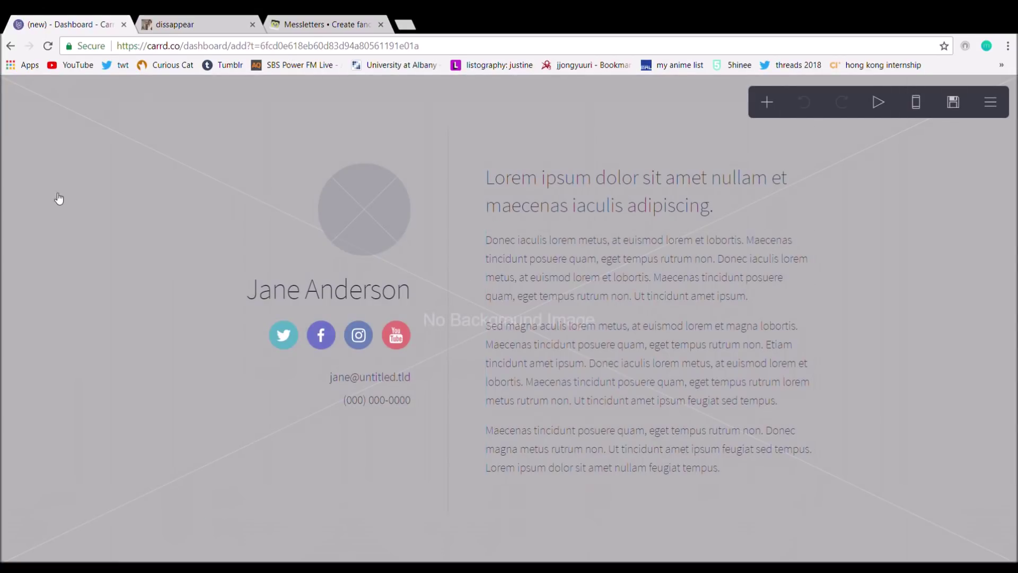
click(55, 196)
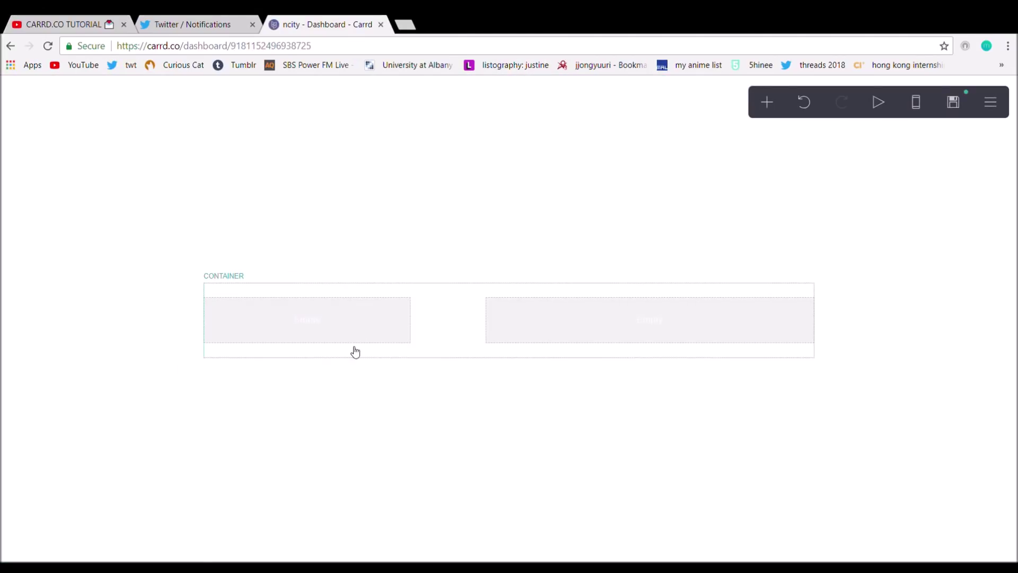
Step: Add an image element to the 40% column of the empty two-column container
click(354, 350)
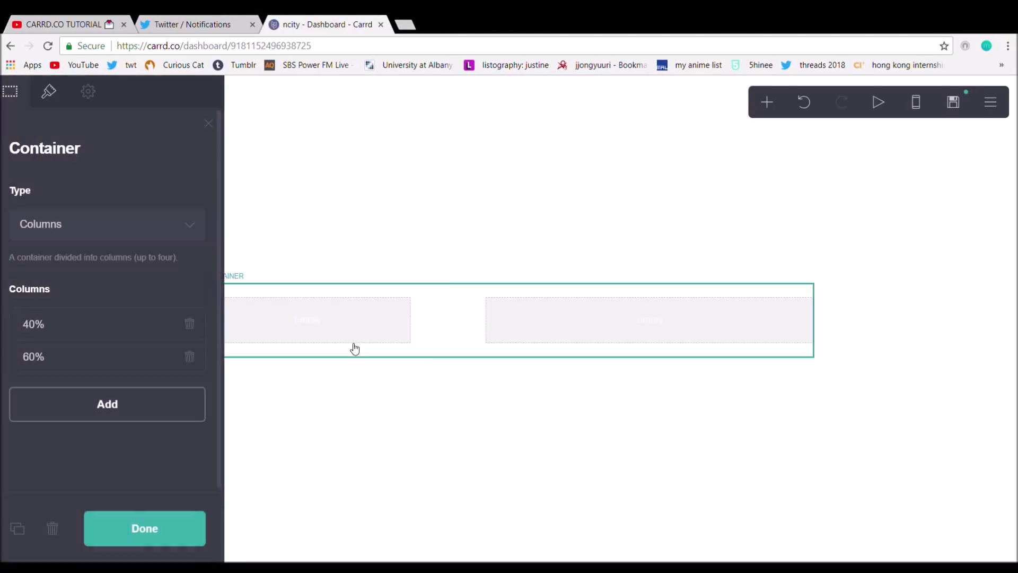
click(767, 102)
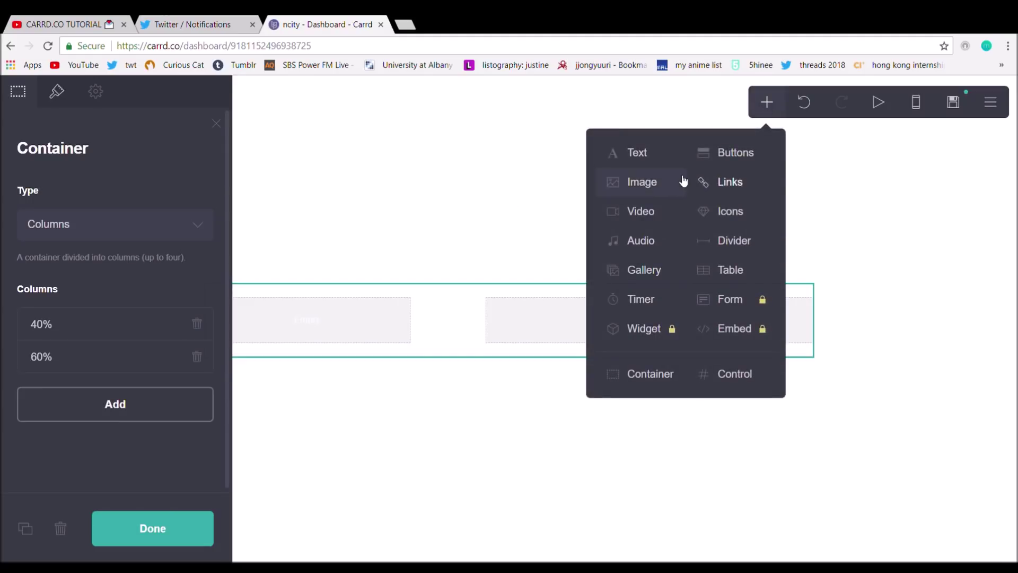
click(660, 186)
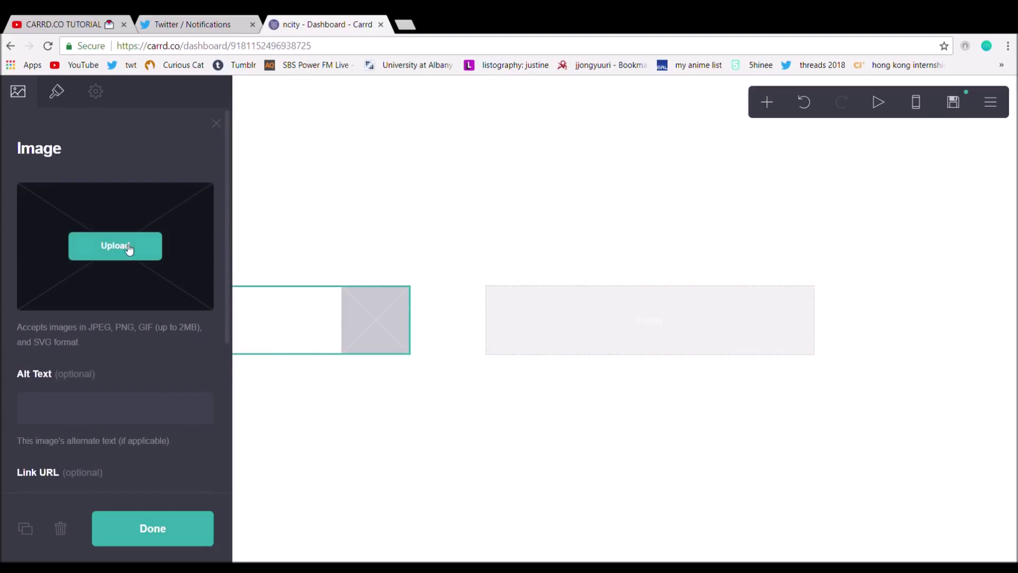
Step: Add two text elements, placing them one below the other in the container's 60% column
click(768, 103)
click(641, 153)
click(333, 371)
drag(333, 371, 615, 313)
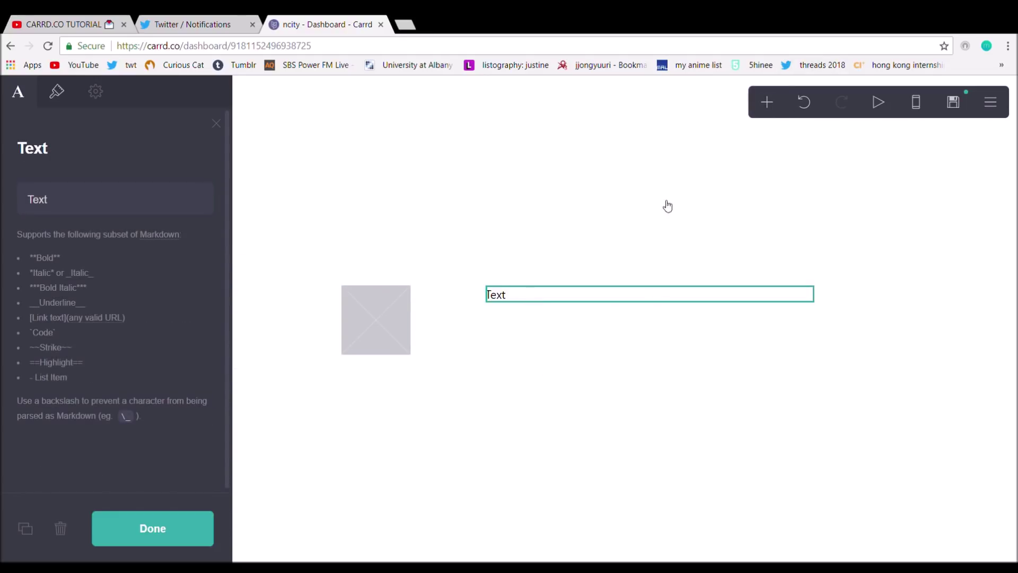
click(769, 105)
click(640, 155)
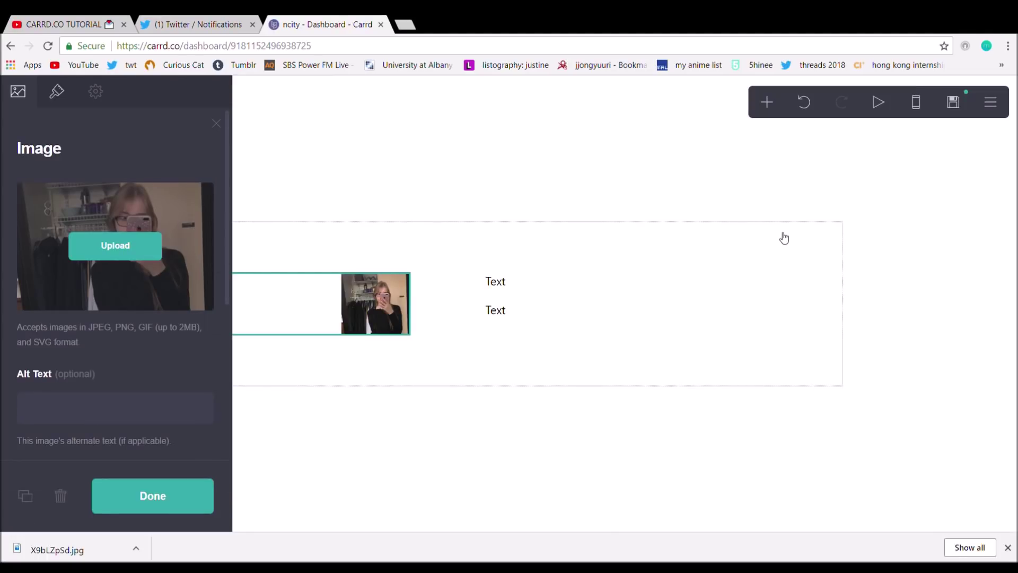
Step: Set the shape of the uploaded profile image to Circle
click(55, 91)
click(51, 382)
key(Down)
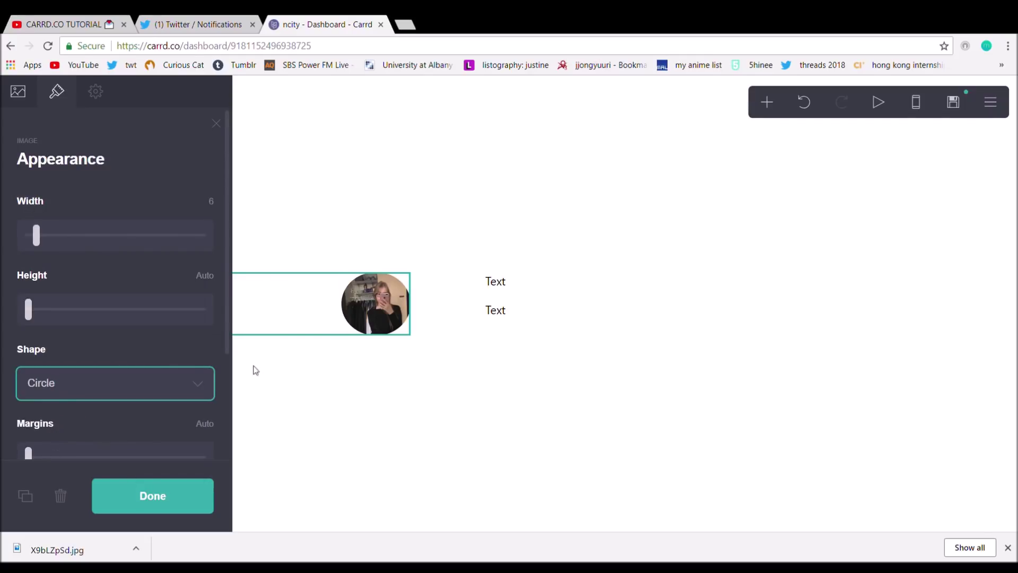
Step: Enlarge the round profile image to a width of 8.875 and a height of 9.5
drag(37, 240, 45, 241)
click(30, 314)
drag(31, 314, 58, 309)
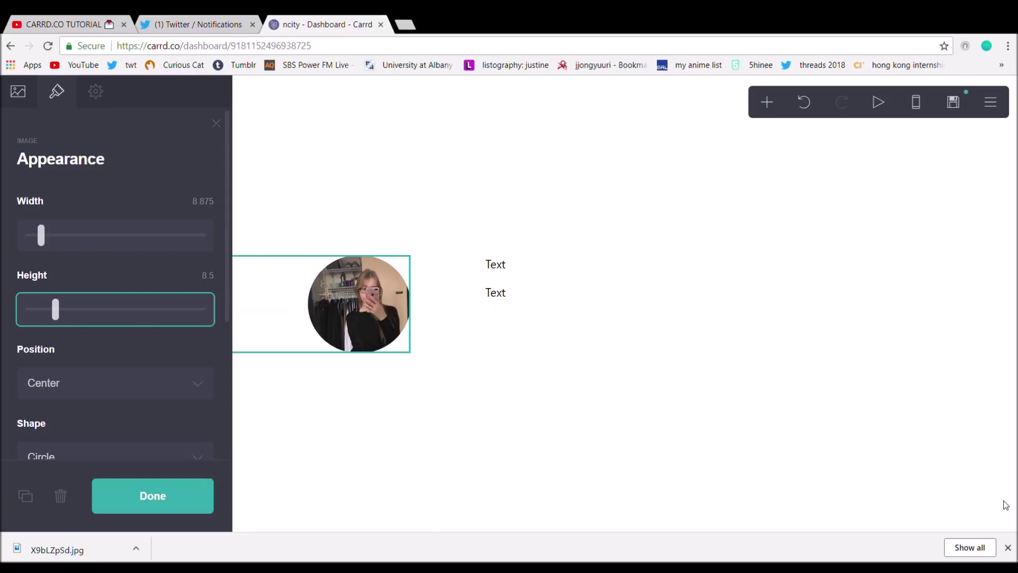
click(63, 311)
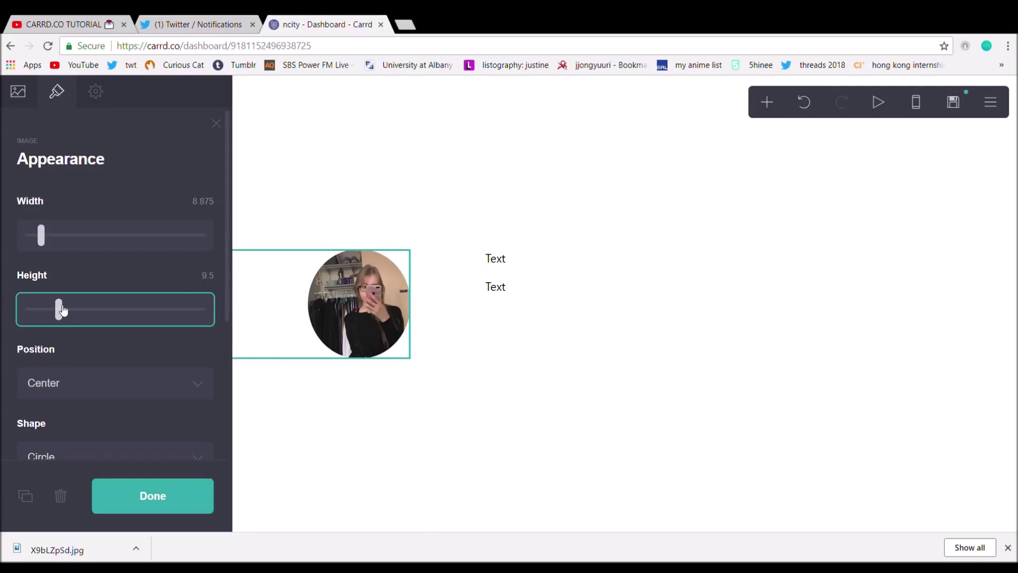
drag(64, 312, 59, 311)
Step: Select the upper text element for editing, then open messletters.com/en/ in a new tab and enter "lovesyoungho" as the text to style
click(496, 259)
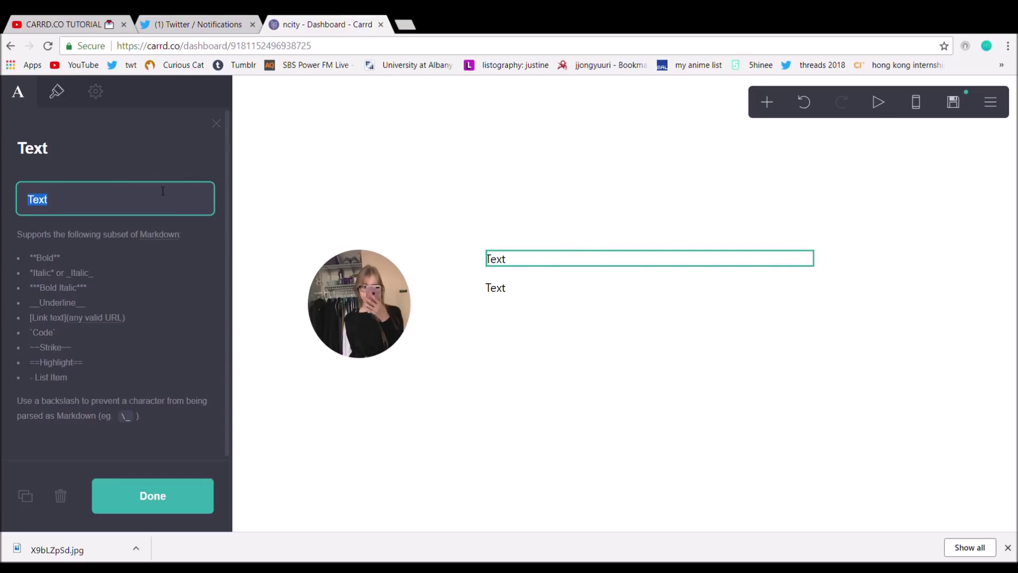
click(408, 25)
text(messletters.com/en/)
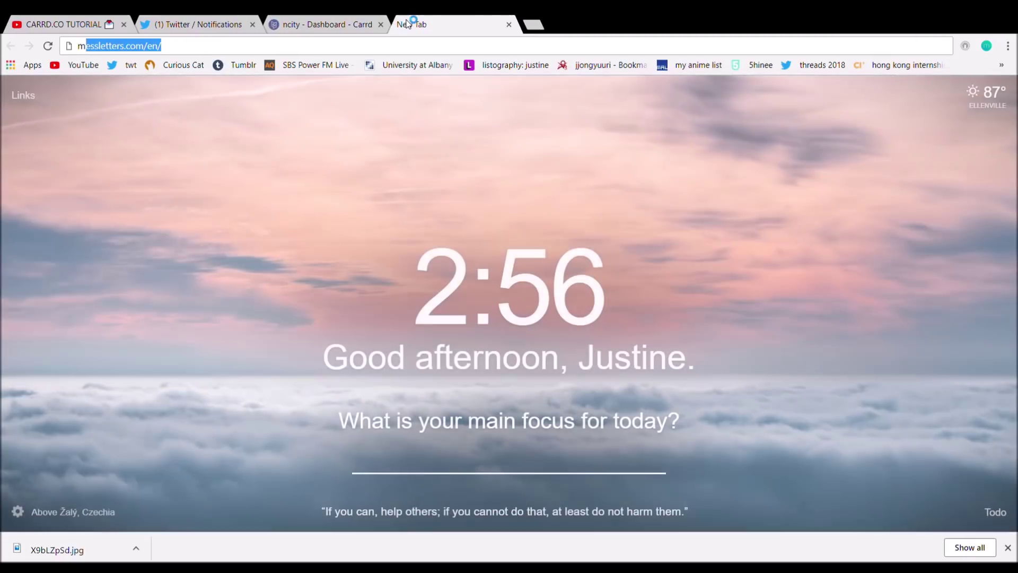
key(Return)
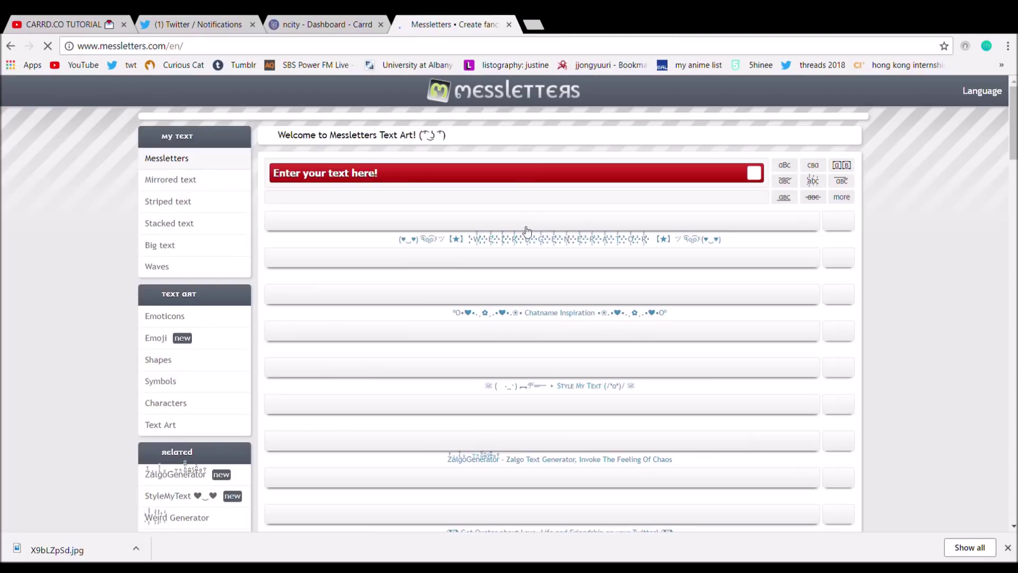
click(414, 234)
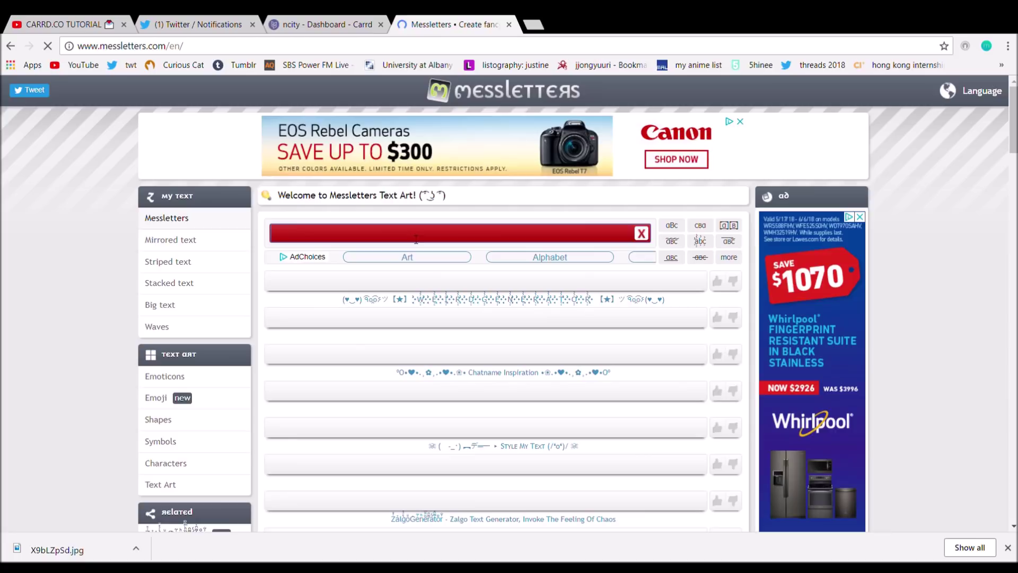
text(love)
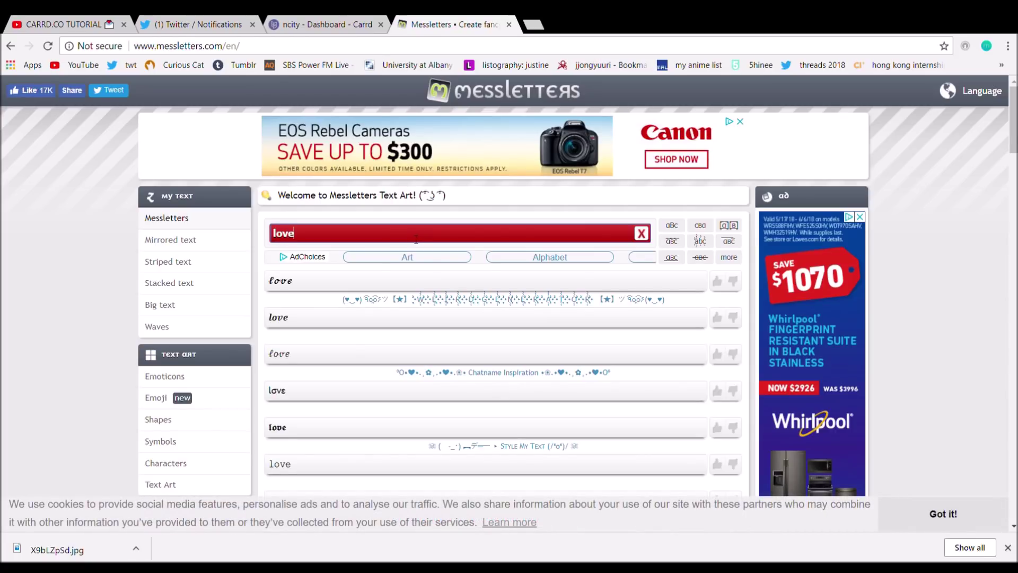
text(syoungho)
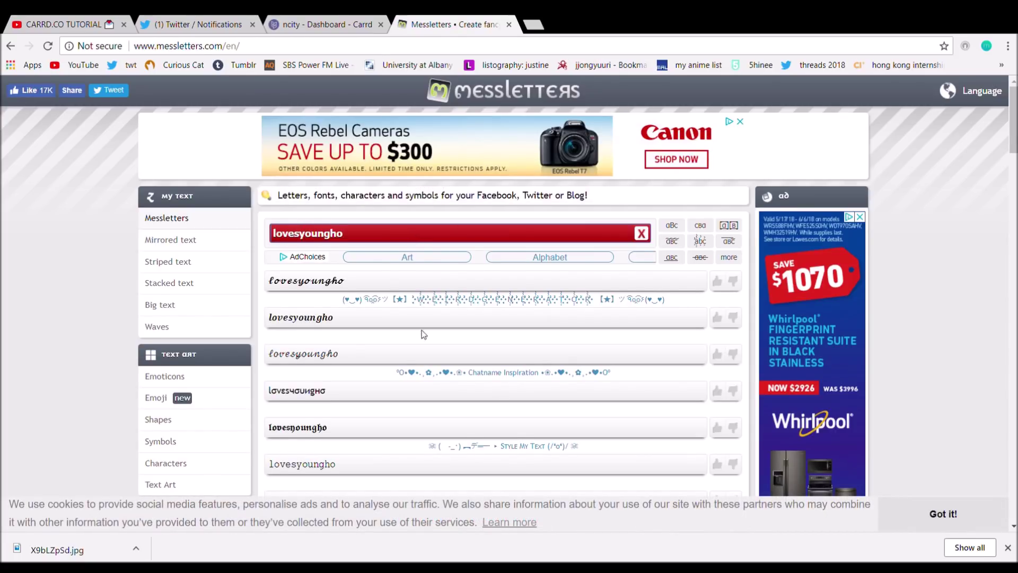
Step: Copy the plain sans-serif "lovesyoungho" variant near the end of the list and replace the upper Carrd text element's content with it
scroll(422, 331, down, 5)
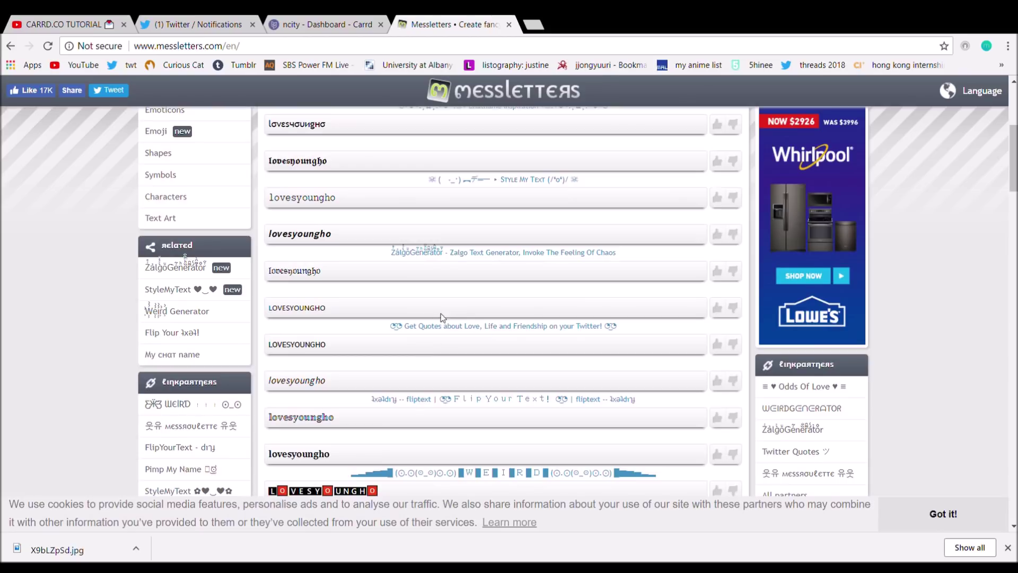
scroll(444, 316, down, 3)
click(273, 396)
key(ctrl+c)
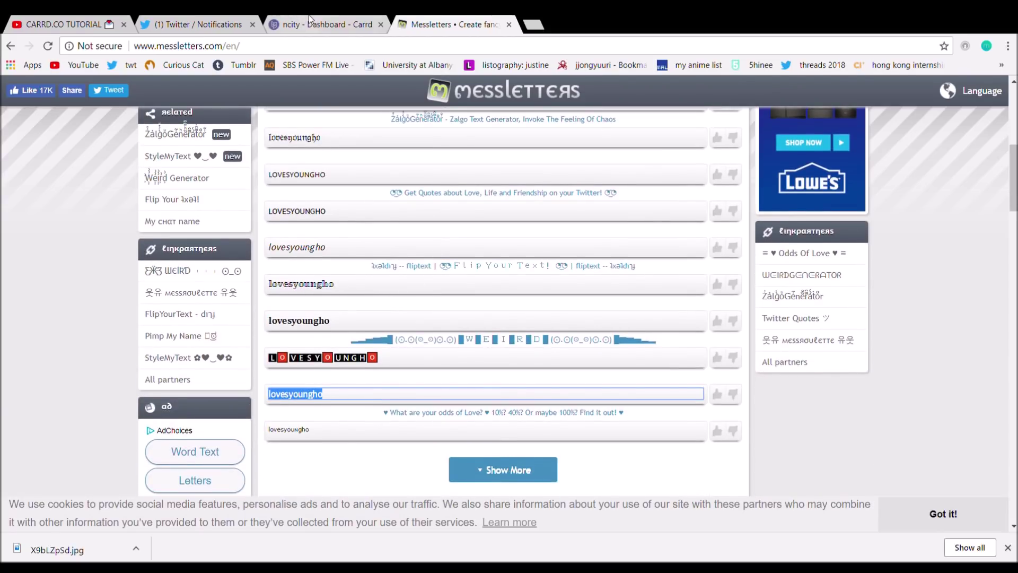
click(323, 24)
key(ctrl+v)
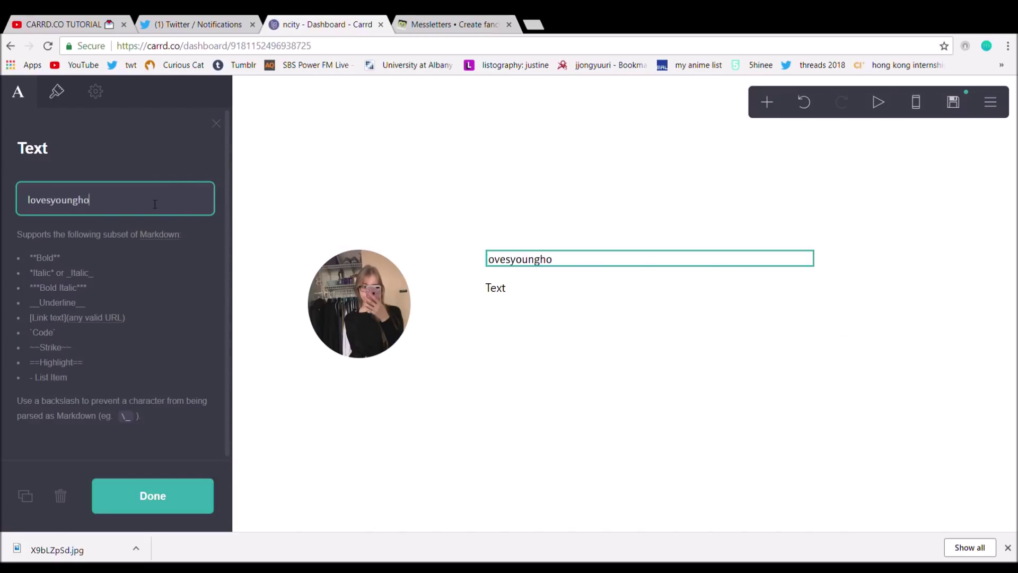
Step: Select the lower text element for editing, then switch to Messletters and replace the text to style with "6"
click(549, 292)
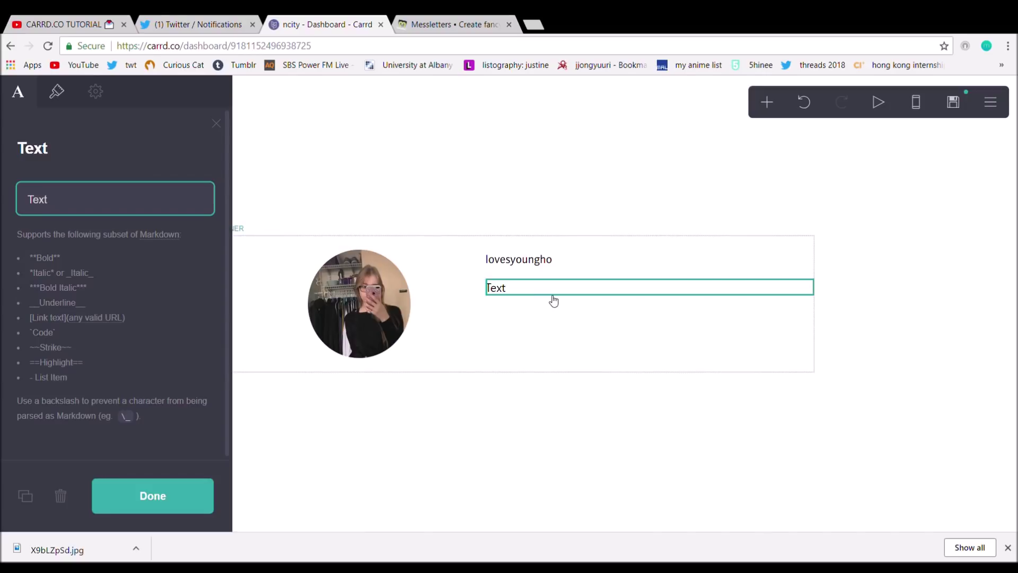
click(452, 24)
scroll(380, 183, up, 10)
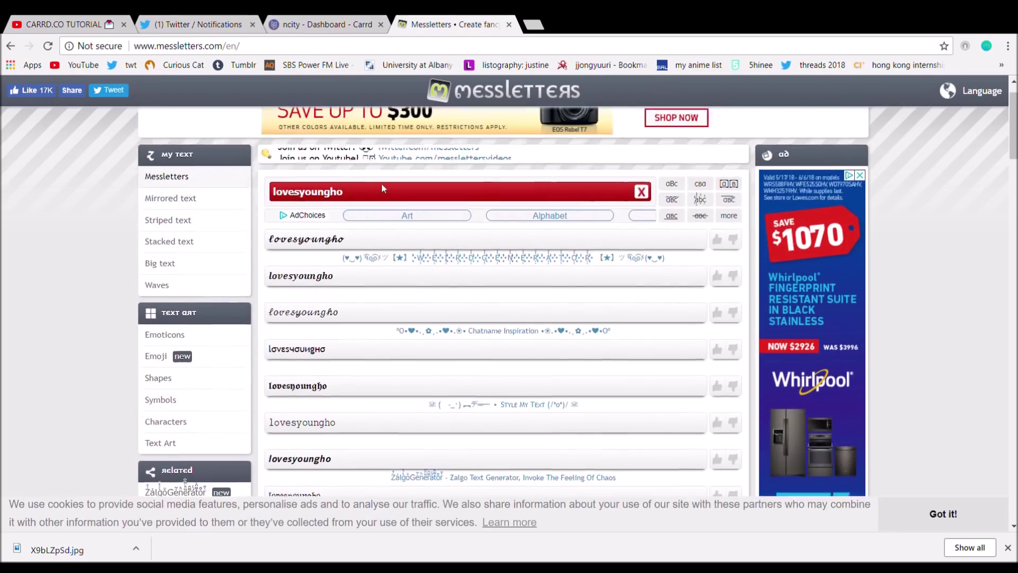
drag(344, 234, 245, 237)
text(6)
Step: Copy the bold serif "6" variant and replace the lower Carrd text element's placeholder with it
scroll(377, 279, down, 6)
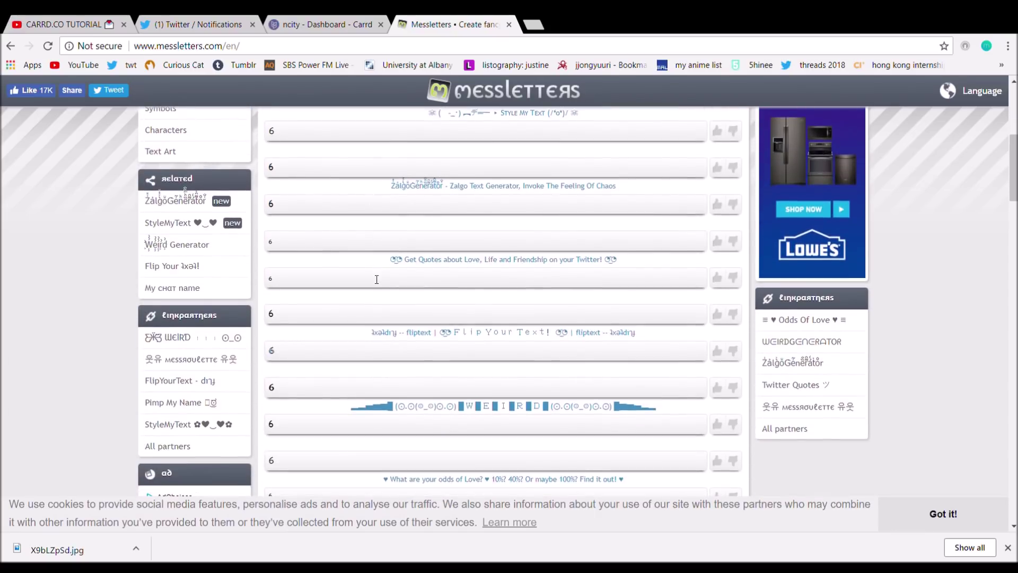
scroll(336, 284, down, 1)
click(310, 325)
key(ctrl+c)
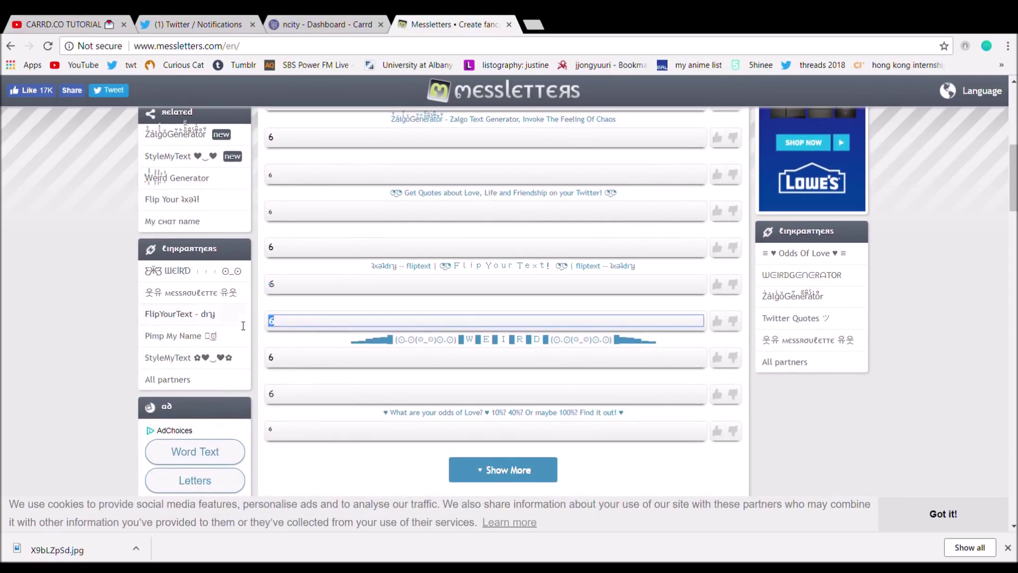
scroll(451, 298, up, 2)
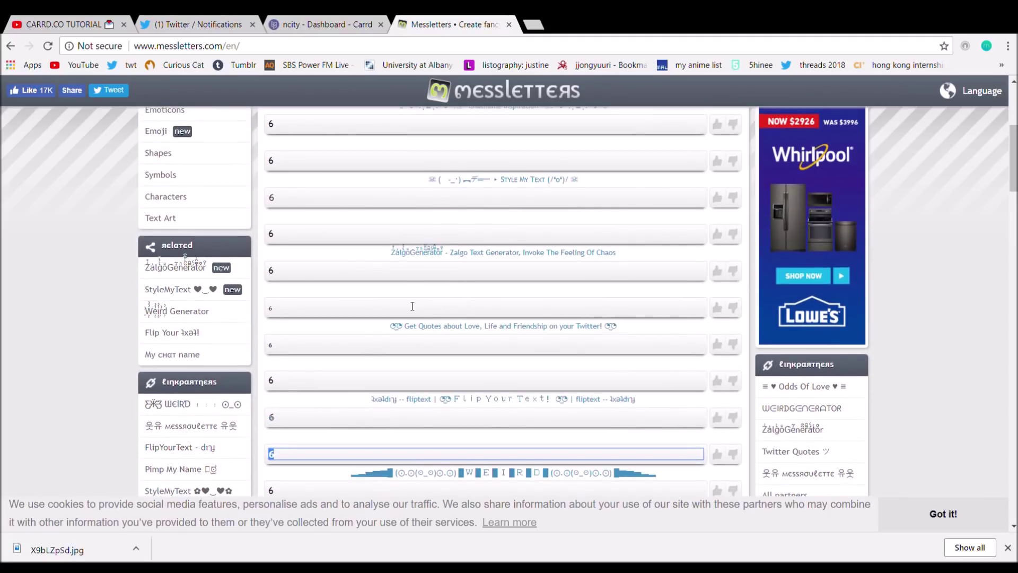
scroll(407, 286, up, 1)
scroll(405, 270, down, 1)
click(309, 21)
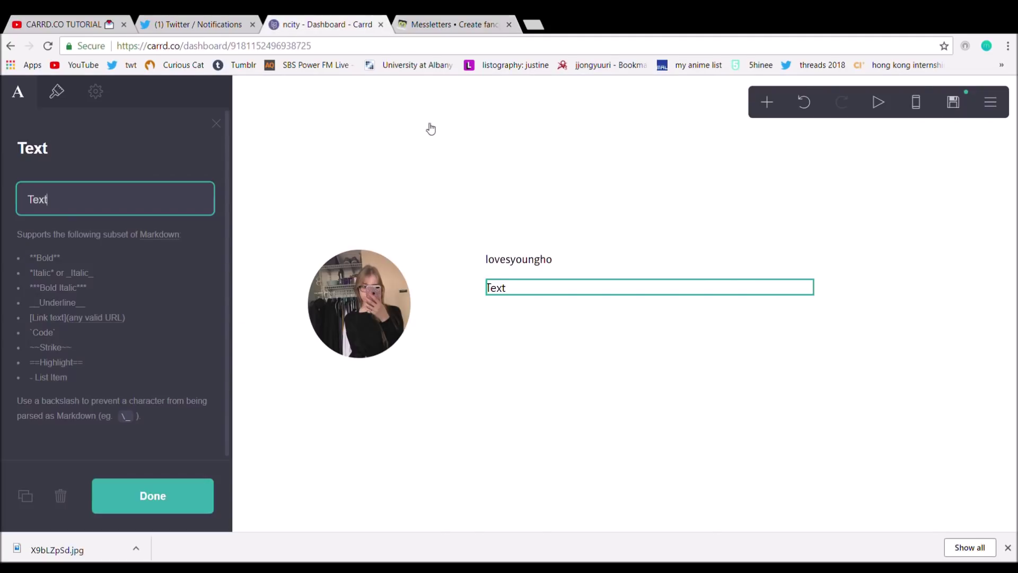
double_click(92, 205)
key(ctrl+v)
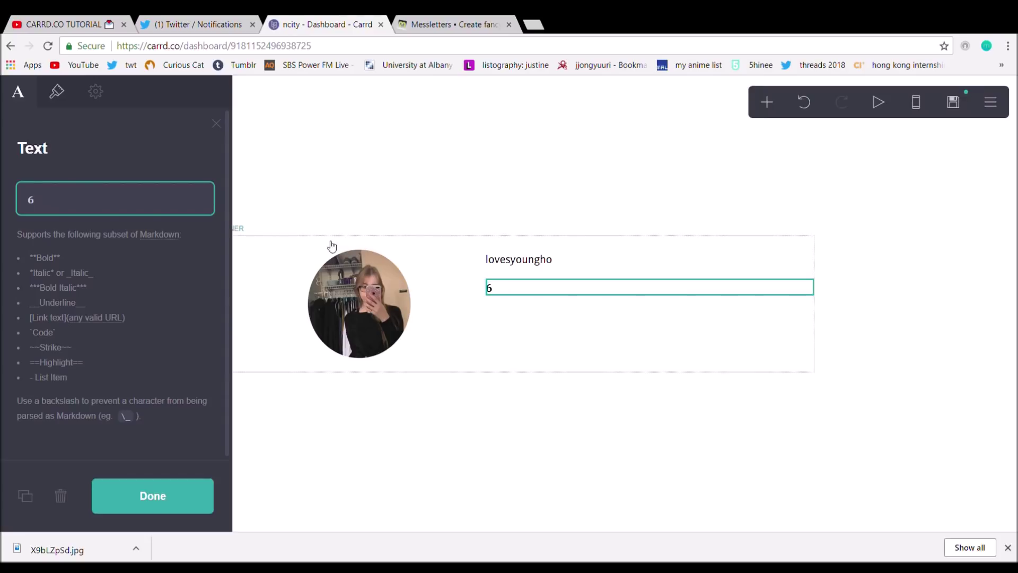
Step: Switch to Messletters and replace the text to style with "127 116"
click(429, 21)
scroll(371, 205, up, 6)
click(323, 233)
key(ctrl+a)
text(127)
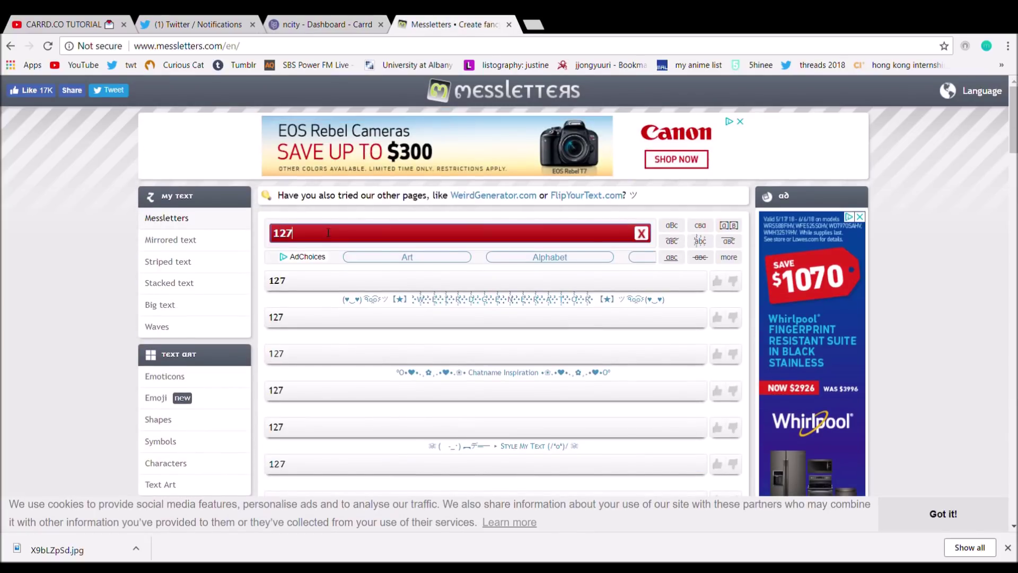
text( 116)
Step: Copy the bold serif "127 116" variant and paste it into the lower Carrd text element
key(ctrl+a)
key(ctrl+c)
click(324, 24)
click(454, 23)
scroll(454, 371, down, 5)
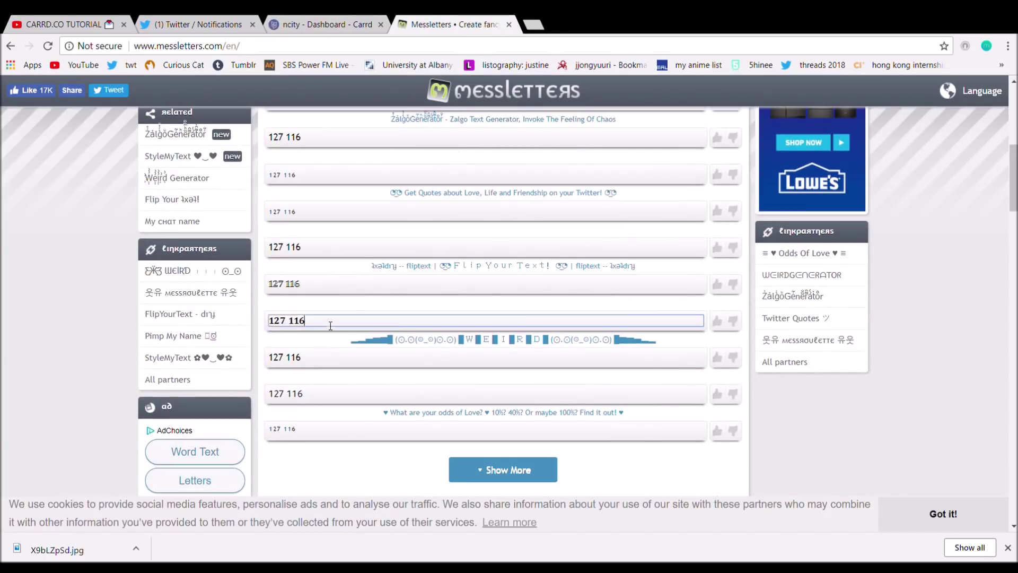
click(323, 23)
click(97, 196)
key(ctrl+v)
Step: Style the text "posts following followers" in Messletters, copy one of its variants and switch back to Carrd
key(ctrl+Tab)
scroll(485, 297, up, 5)
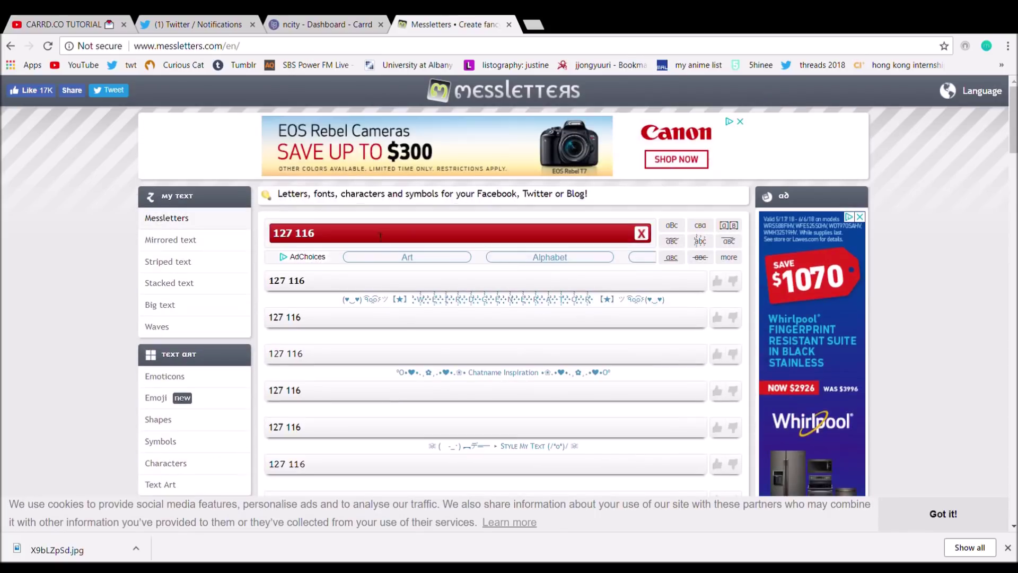
text(posts following followers)
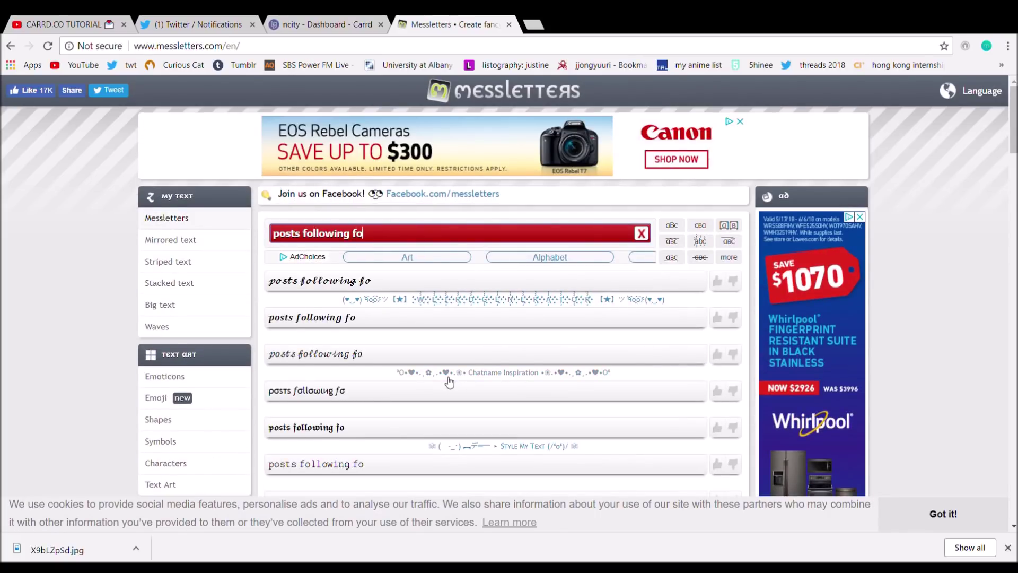
scroll(430, 401, down, 5)
drag(269, 325, 371, 325)
key(ctrl+c)
click(323, 24)
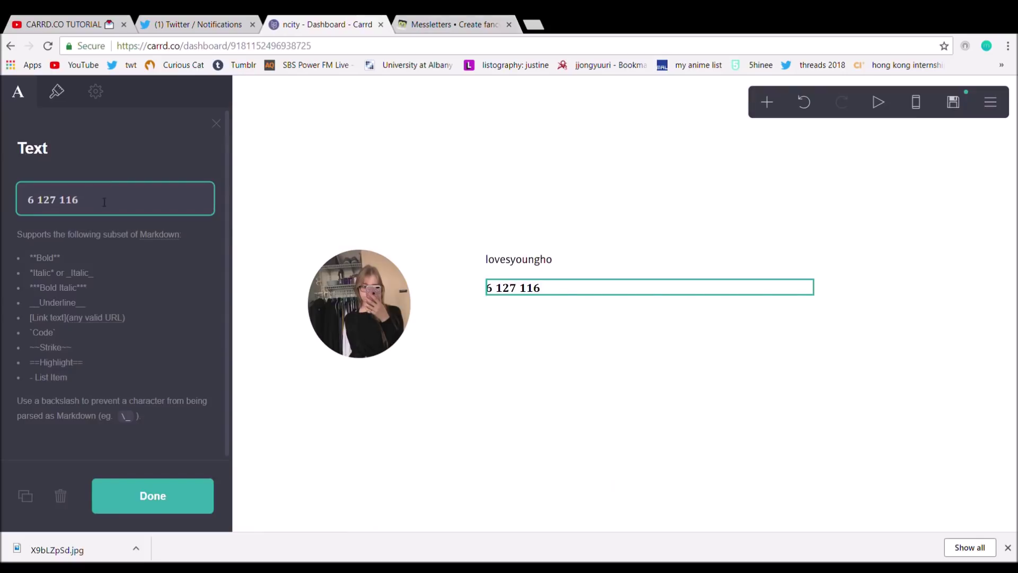
Step: Paste the styled words into the stats text and arrange it as "6 posts 127 following 116 followers"
click(88, 205)
key(ctrl+v)
double_click(87, 205)
key(ctrl+c)
key(Home)
key(Right)
key(Right)
key(ctrl+v)
click(87, 205)
text(following)
drag(76, 224, 154, 200)
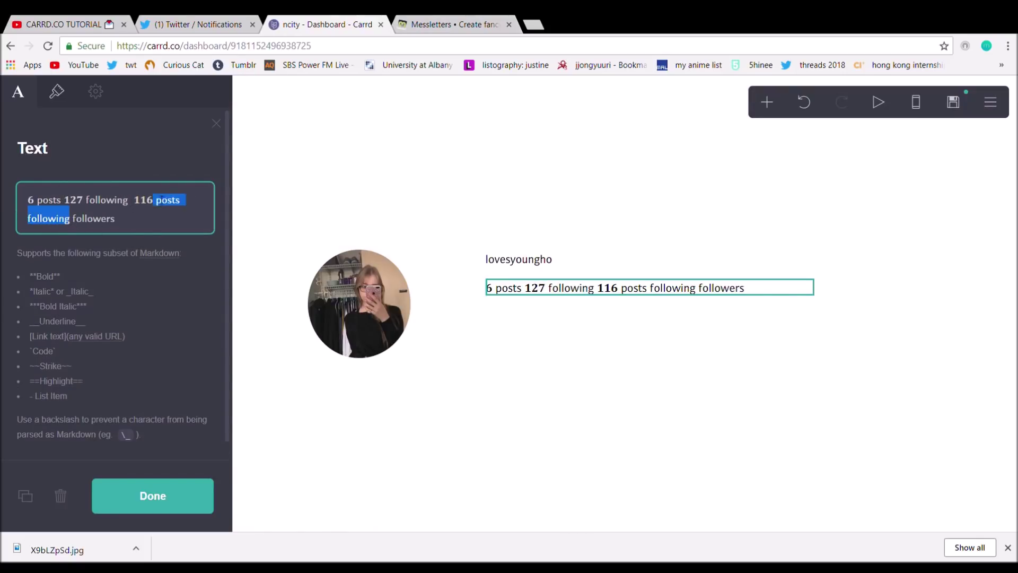
key(BackSpace)
Step: Swap the two counts so the stats text reads "6 posts 116 following 127 followers"
text(127)
double_click(143, 200)
key(ctrl+c)
double_click(73, 200)
key(ctrl+v)
double_click(144, 200)
key(BackSpace)
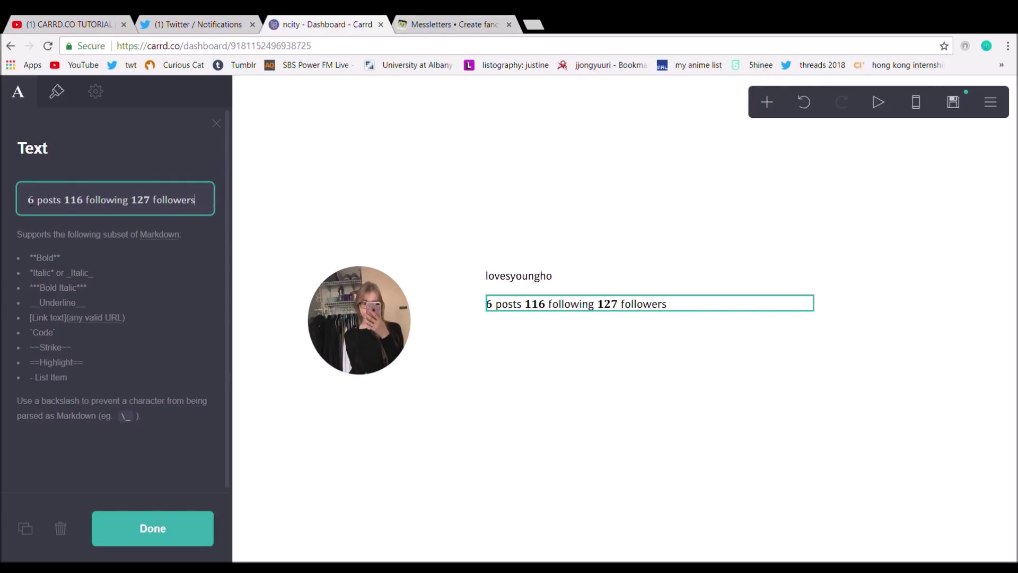
Step: Copy the bold sans-serif "6 127 116" variant from Messletters and replace the leading "6" of the Carrd stats text with it
click(434, 25)
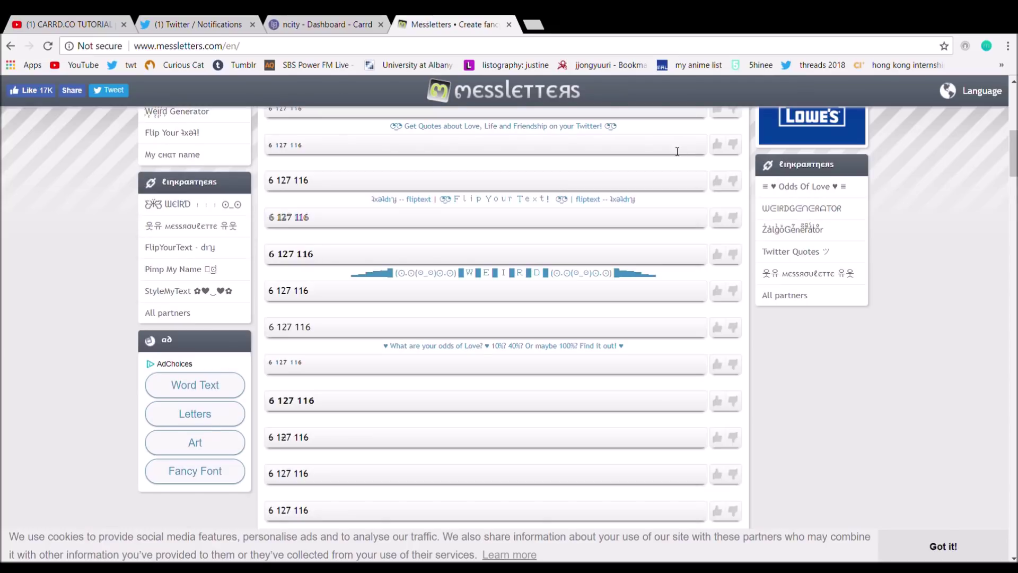
click(328, 405)
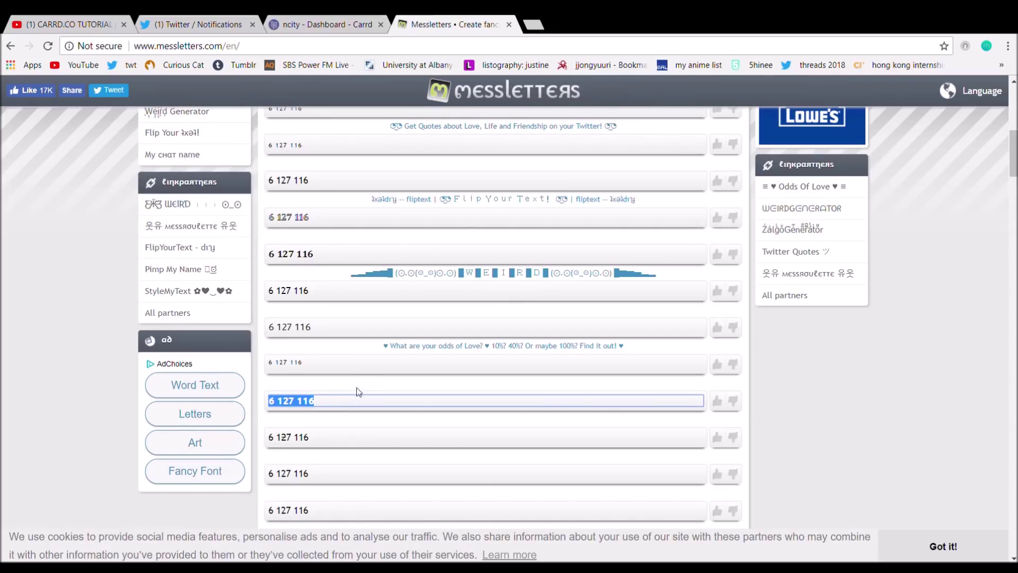
click(388, 20)
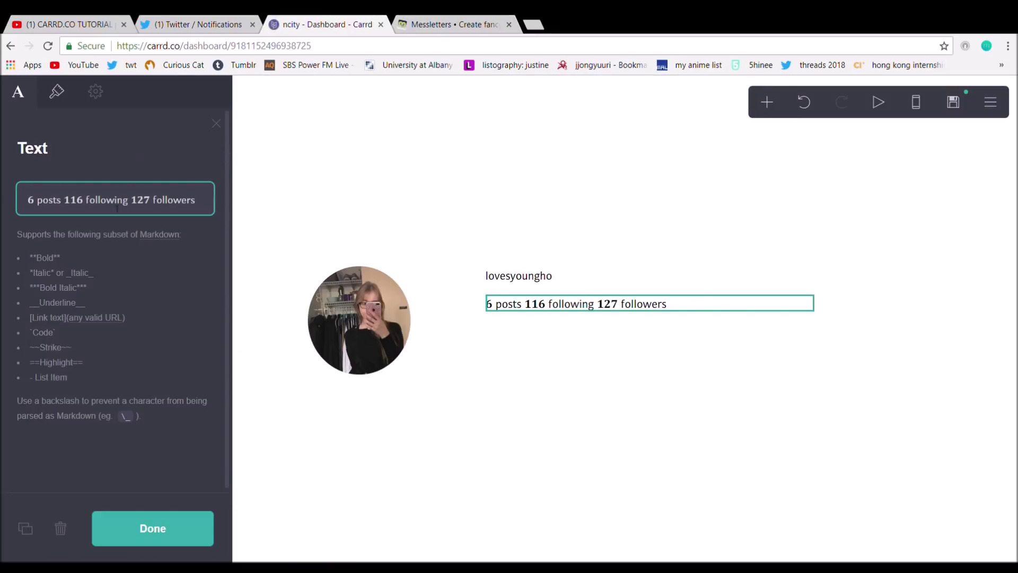
key(BackSpace)
key(ctrl+v)
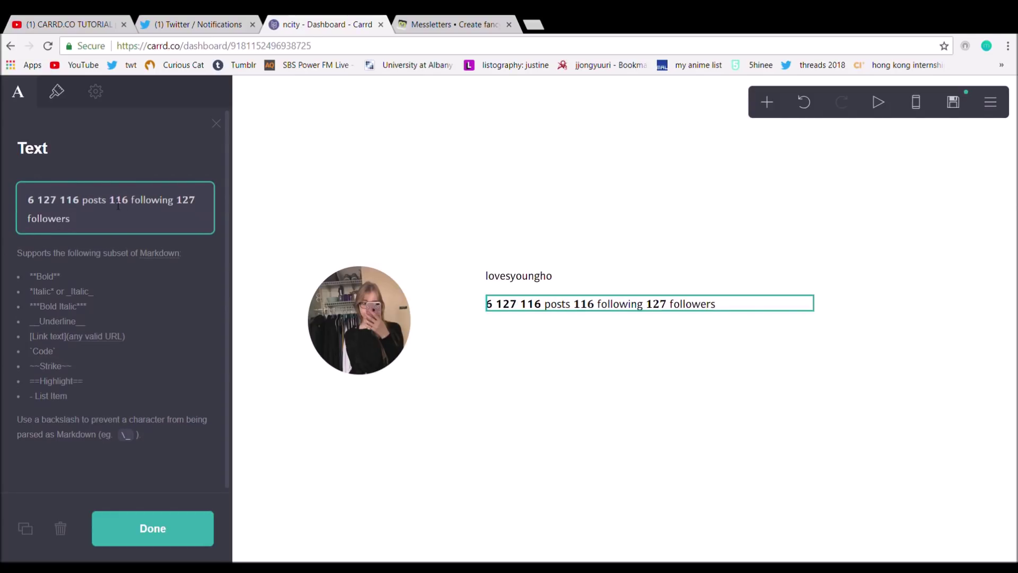
Step: Copy the word "posts" within the stats text and insert it after the leading "6"
drag(86, 205, 110, 208)
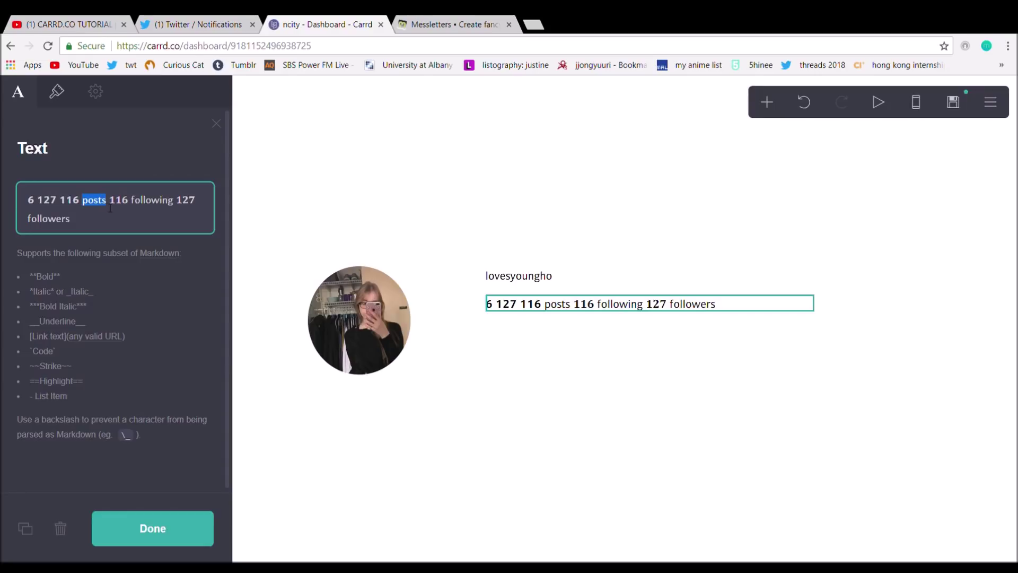
key(ctrl+c)
click(40, 200)
key(ctrl+v)
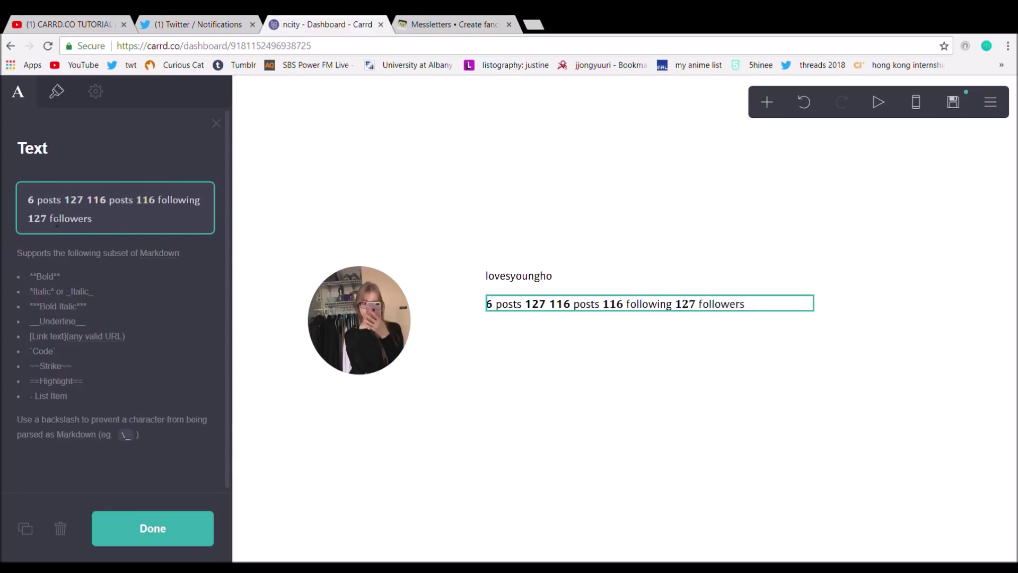
Step: Insert "followers" after 127 and remove the leftover words and numbers so the line reads "6 posts 127 followers 116 following"
drag(52, 223, 95, 227)
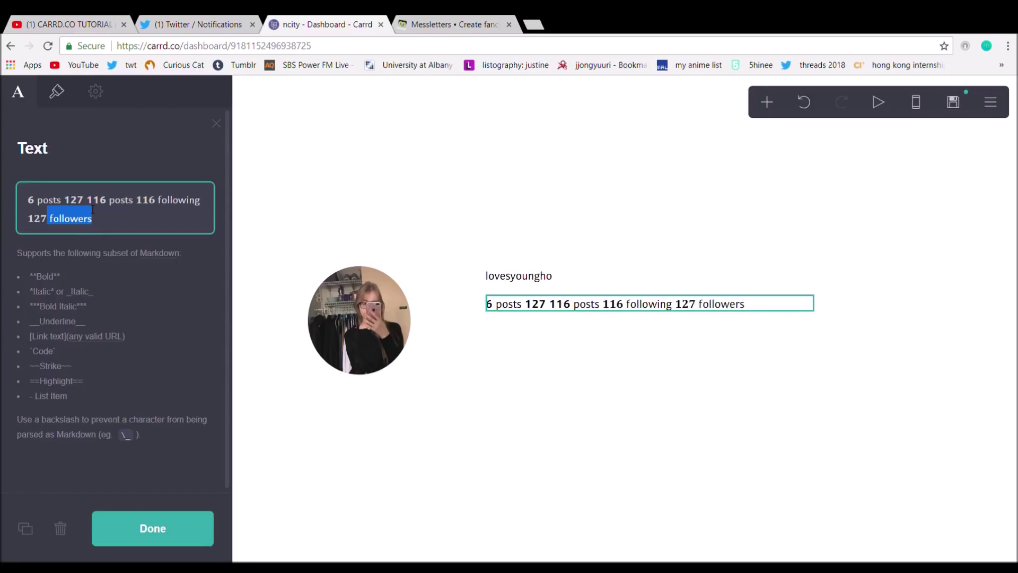
key(ctrl+c)
click(87, 201)
key(ctrl+v)
drag(157, 200, 204, 200)
key(BackSpace)
drag(93, 218, 1, 229)
key(BackSpace)
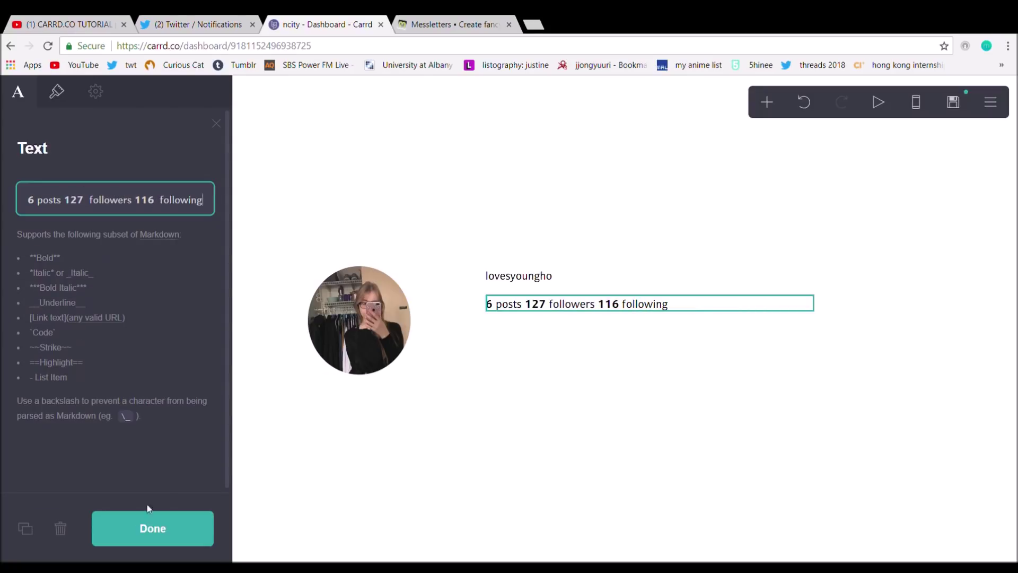
Step: Reduce the stats text's size to 0.875
click(56, 92)
drag(41, 384, 39, 384)
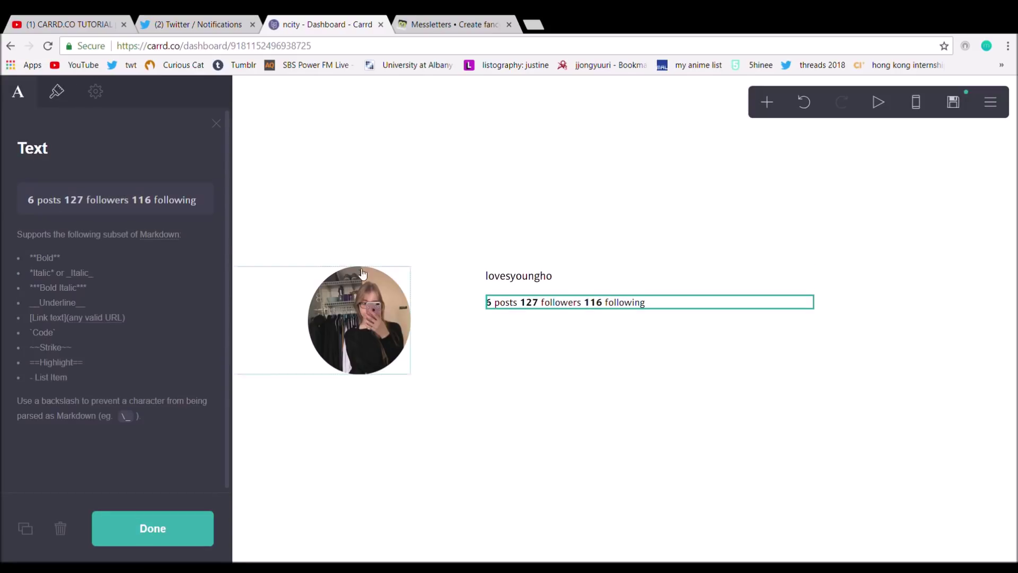
click(211, 204)
key(Return)
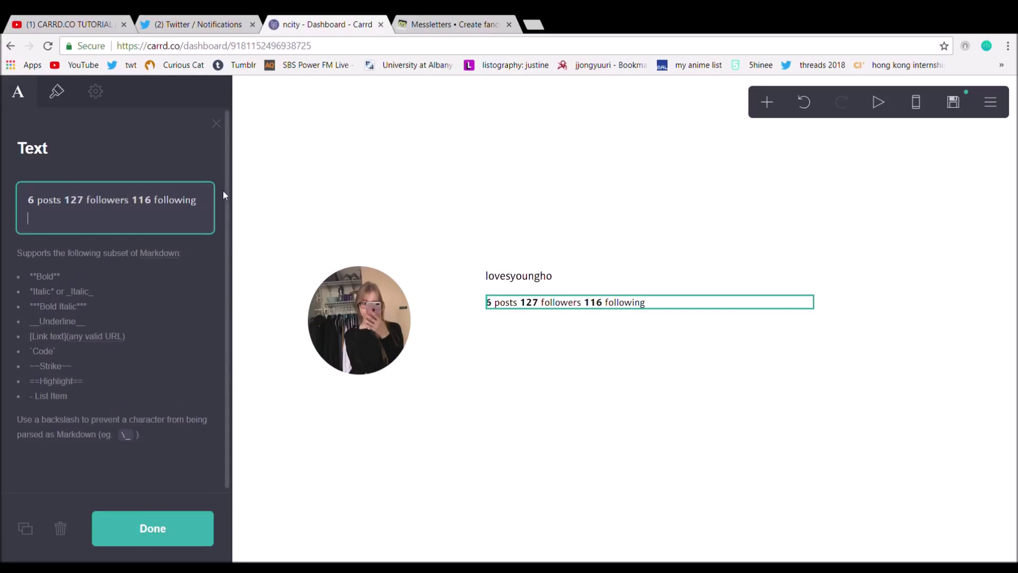
text(cfhfgrgf)
key(BackSpace)
key(BackSpace)
key(BackSpace)
key(BackSpace)
key(BackSpace)
key(BackSpace)
key(BackSpace)
key(BackSpace)
key(BackSpace)
key(Return)
Step: Set the stats text's letter spacing to 0.025
click(57, 92)
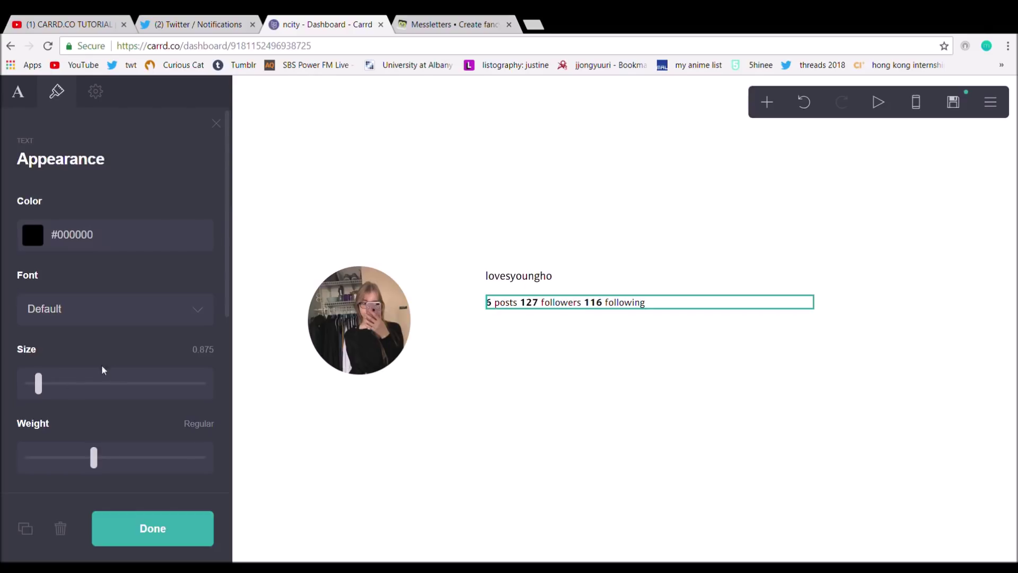
scroll(116, 373, down, 5)
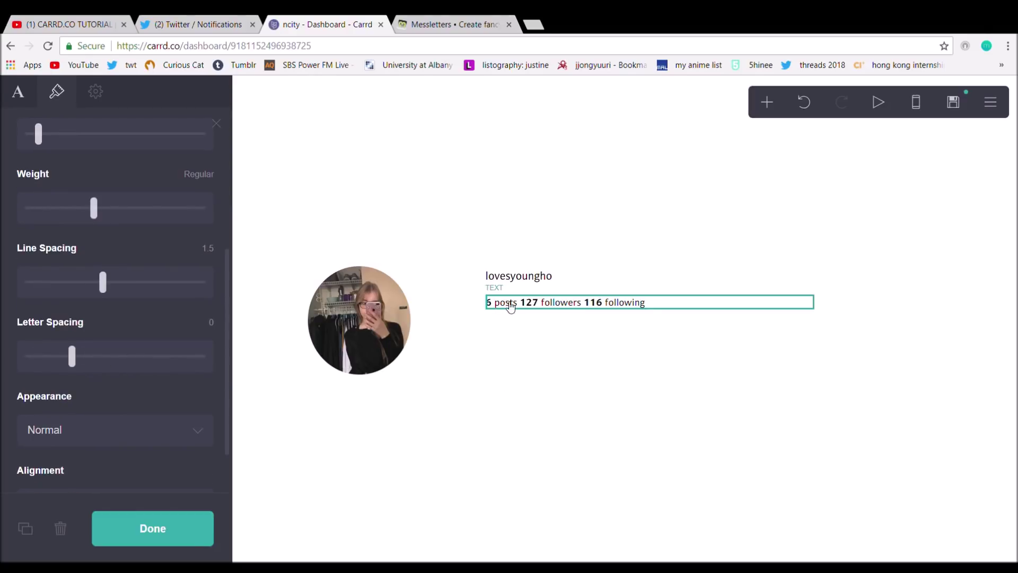
click(72, 356)
drag(76, 363, 78, 363)
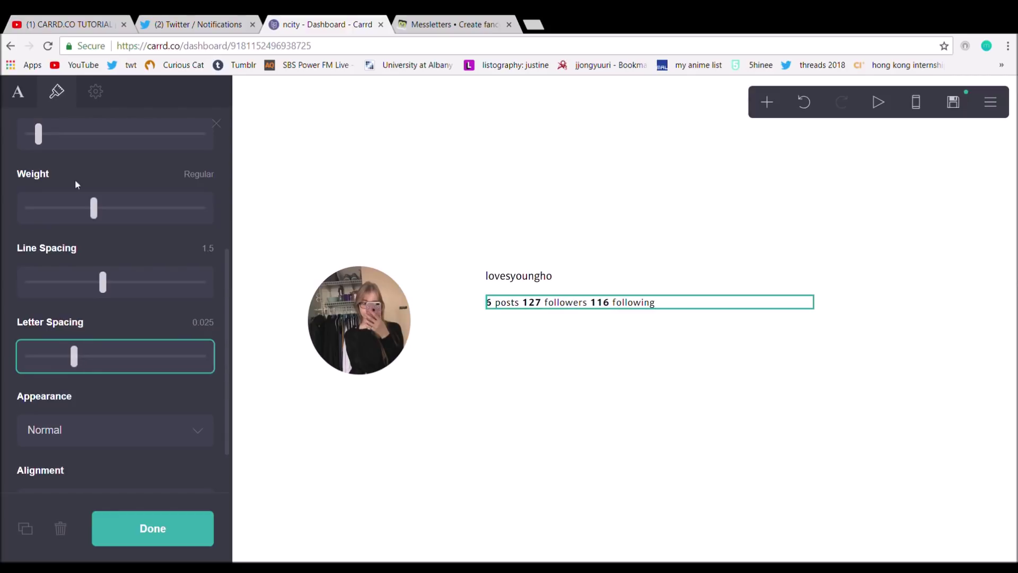
Step: Style the display name in Messletters and paste its bold blackletter variant on a new line below the stats in Carrd
click(18, 91)
click(454, 25)
scroll(356, 149, up, 10)
text(justine)
click(201, 25)
click(252, 24)
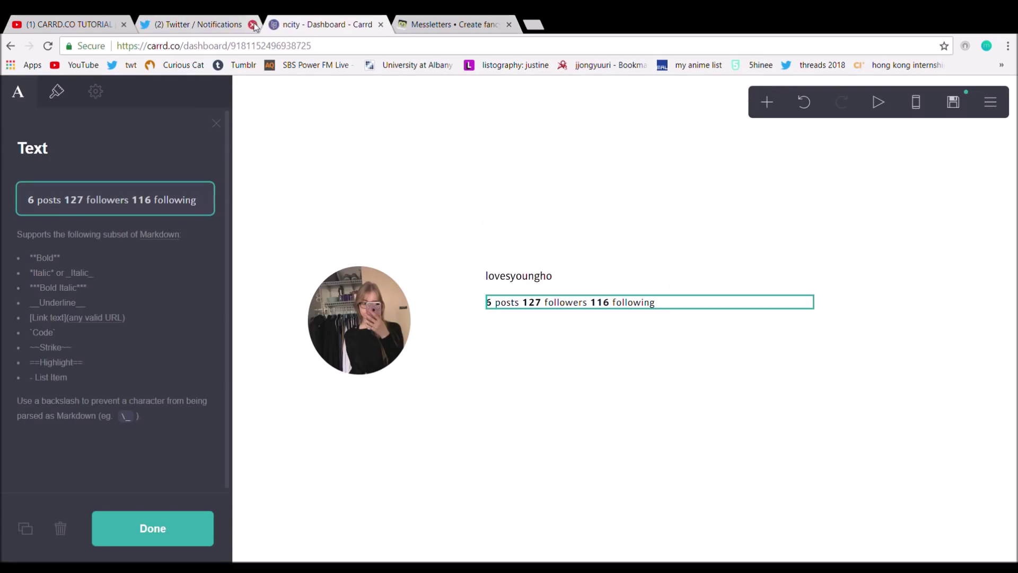
key(Return)
key(ctrl+v)
Step: Find the mug emoji on the Get Emoji site, reached from a Google search for "emojis", and paste it after the display name in Carrd
click(361, 24)
click(408, 23)
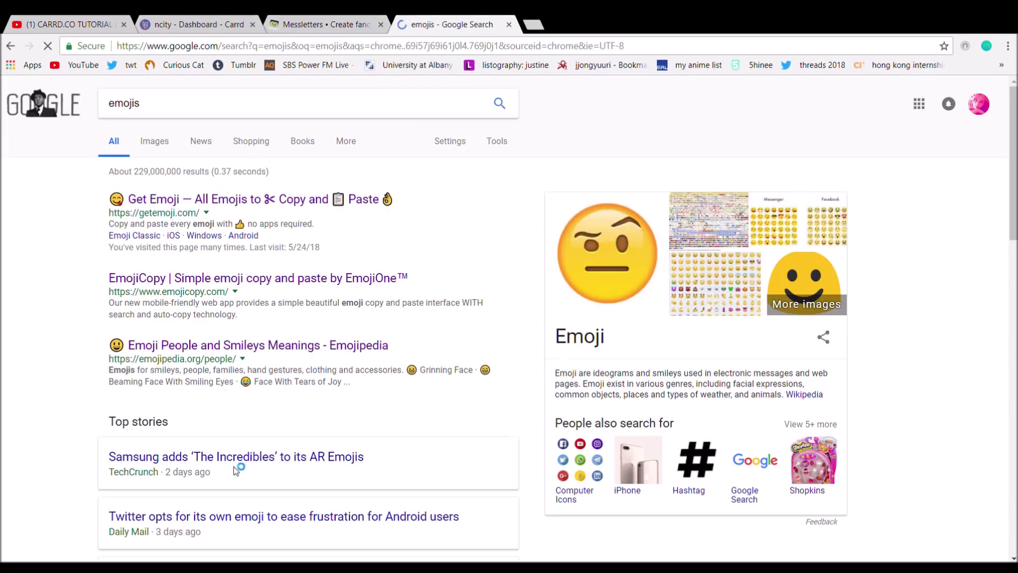
click(212, 196)
scroll(509, 318, down, 20)
scroll(509, 318, up, 10)
scroll(509, 318, down, 1)
key(ctrl+shift+Tab)
key(ctrl+shift+Tab)
key(ctrl+v)
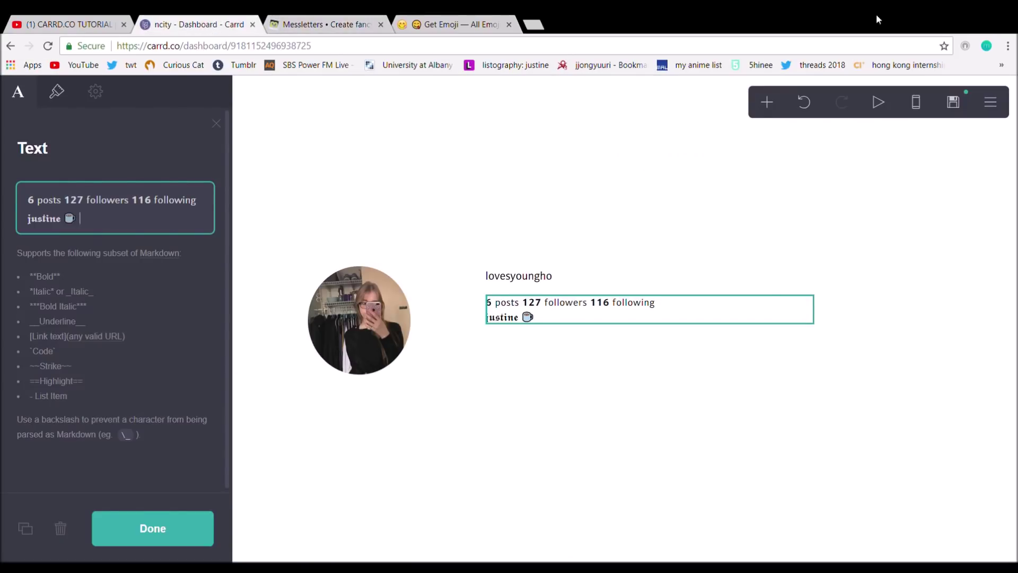
Step: Switch to Messletters and replace the text to style with "a softening kindness reflected back to an unkind world"
key(ctrl+Tab)
key(ctrl+a)
text(a softening kindness reflected bac)
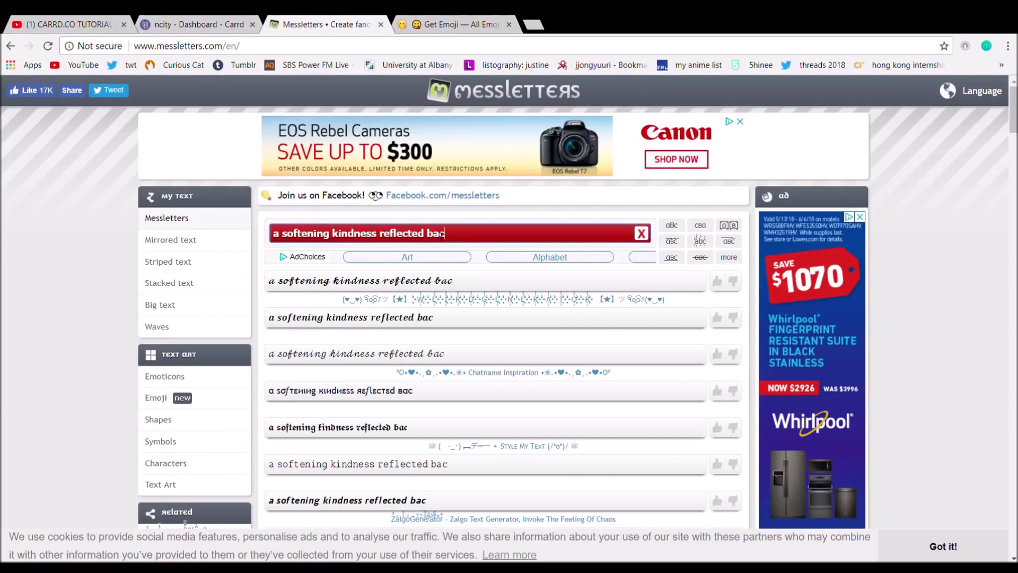
text(k to an unkind world)
Step: Copy the sans-serif variant of the quote, paste it after the mug emoji in Carrd and finish editing the text
scroll(525, 350, down, 6)
click(488, 460)
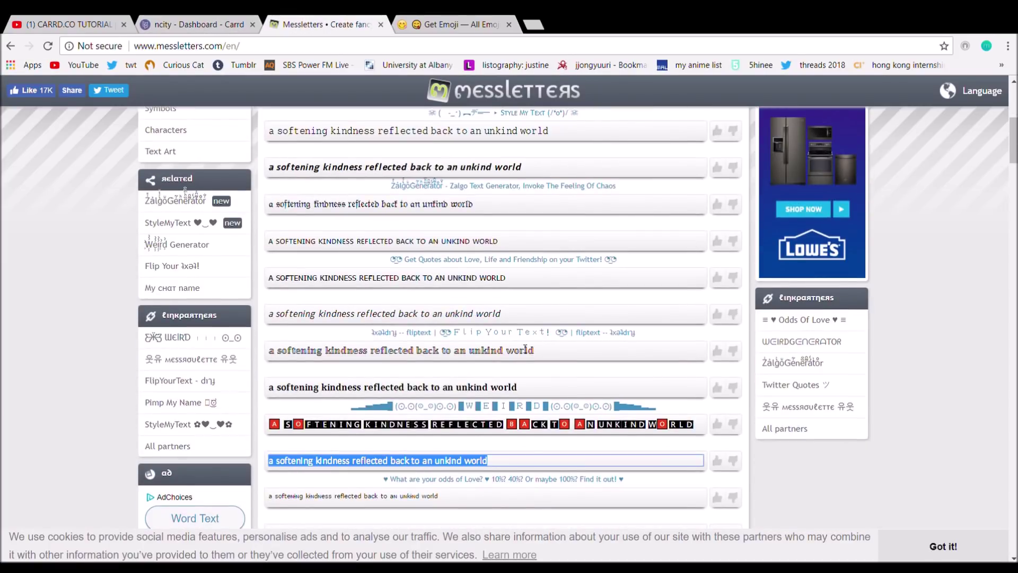
key(ctrl+c)
key(ctrl+shift+Tab)
key(ctrl+v)
click(170, 534)
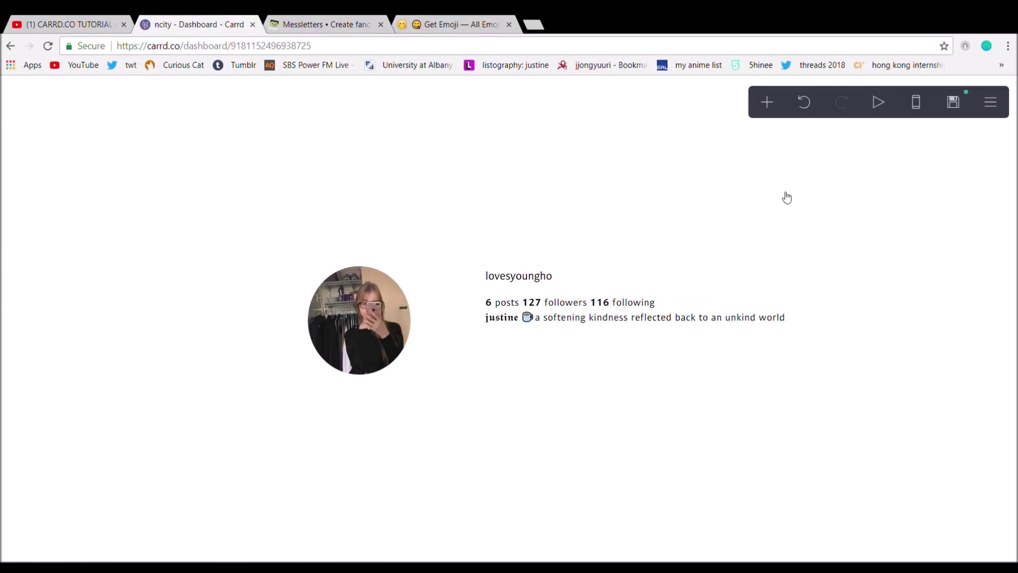
Step: Add a two-column container below the profile section
click(765, 103)
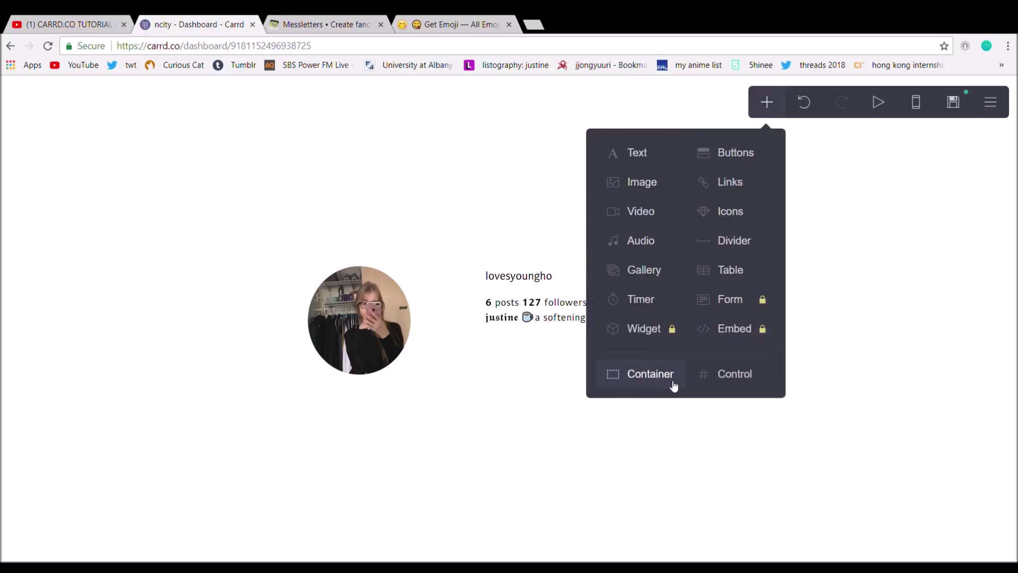
click(651, 379)
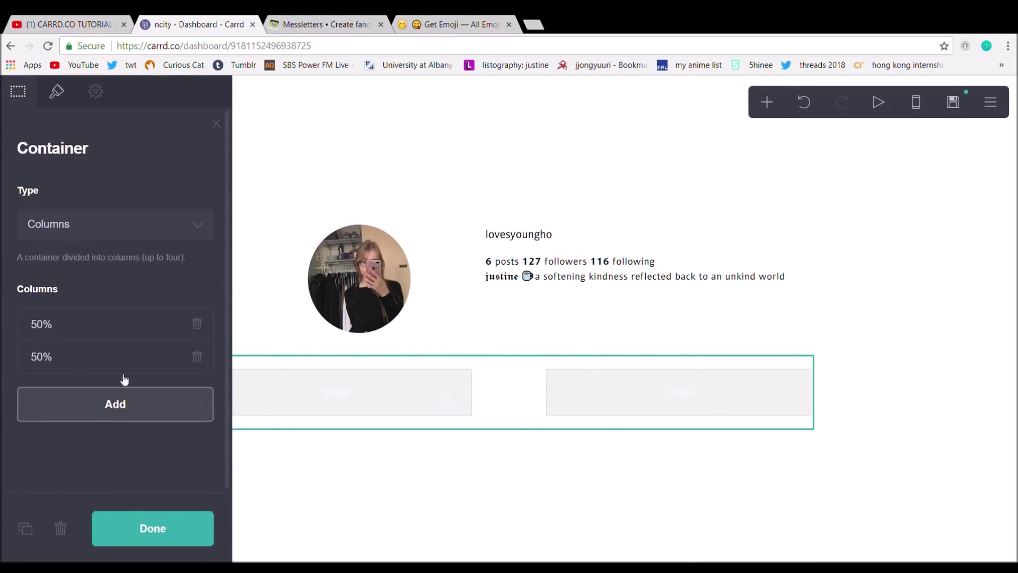
Step: Try to set the first column's width to 100% in the new container
click(111, 328)
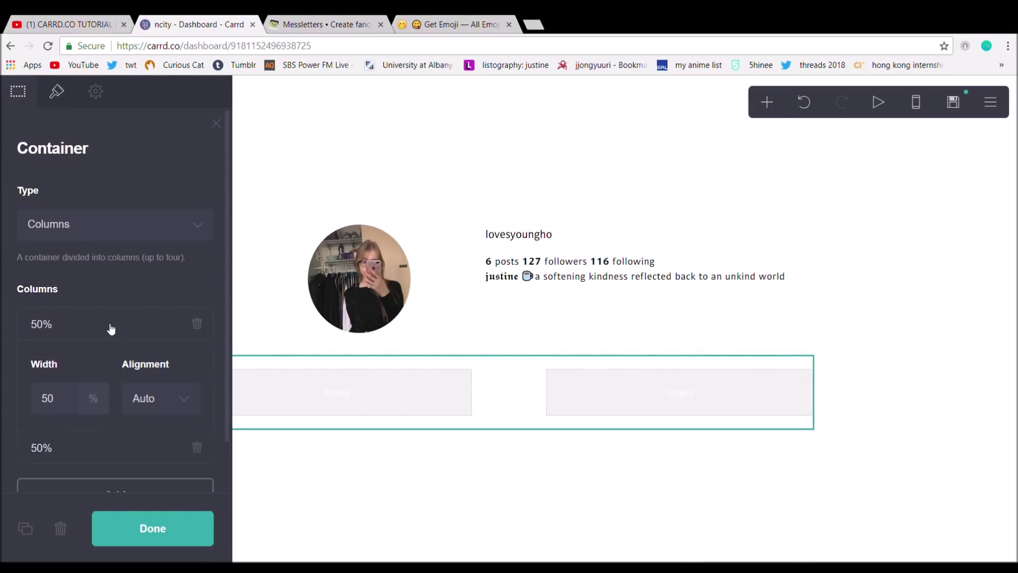
click(190, 443)
click(93, 395)
double_click(70, 399)
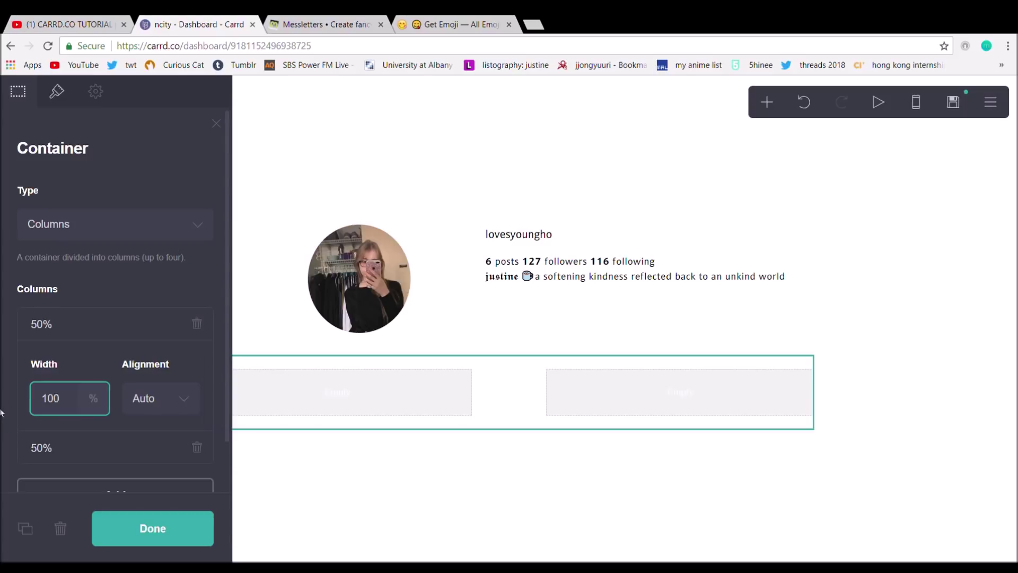
click(102, 276)
scroll(120, 449, down, 1)
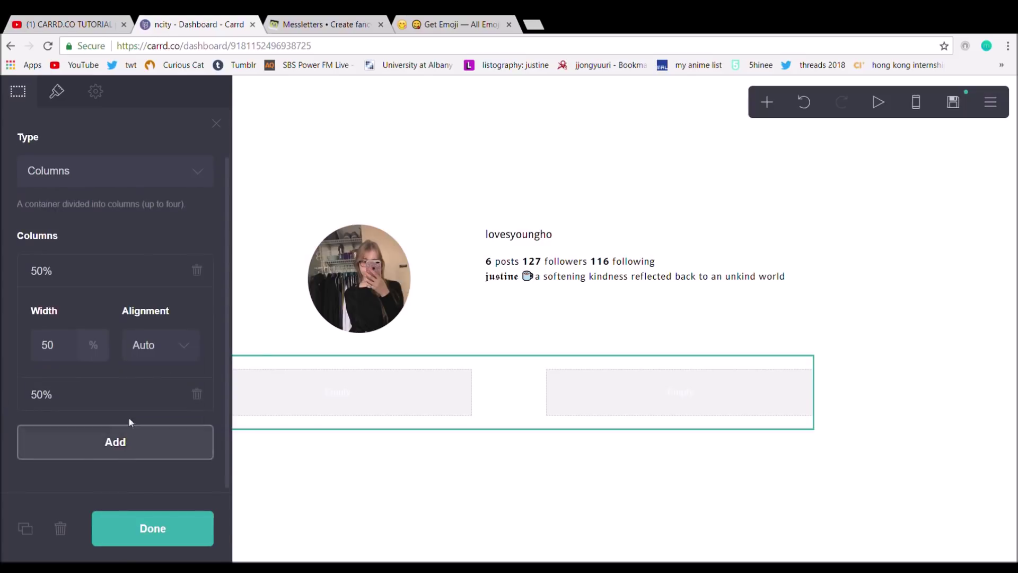
scroll(124, 167, up, 1)
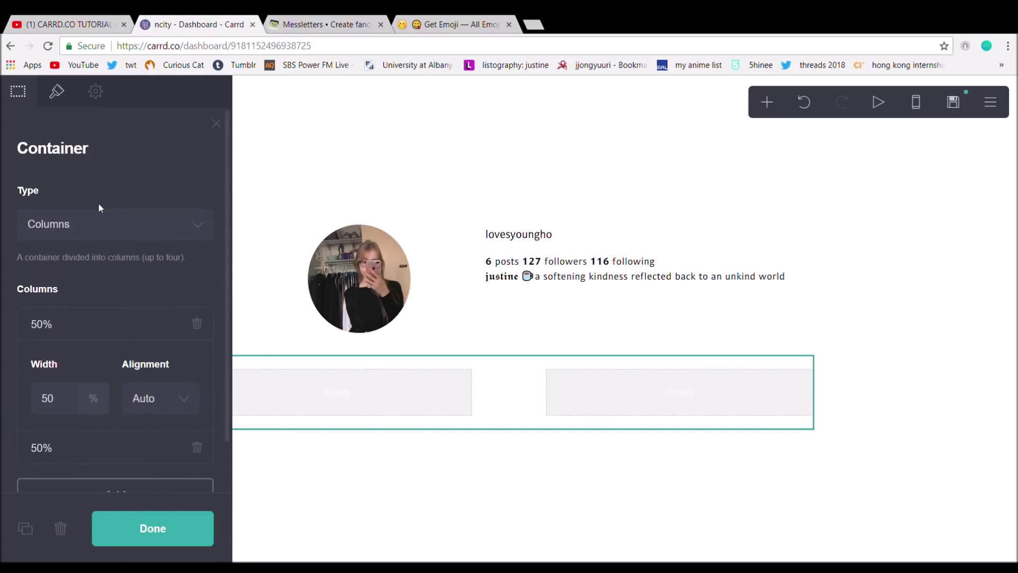
Step: Change the new container's type to Default and add a gallery element below the profile section
click(89, 245)
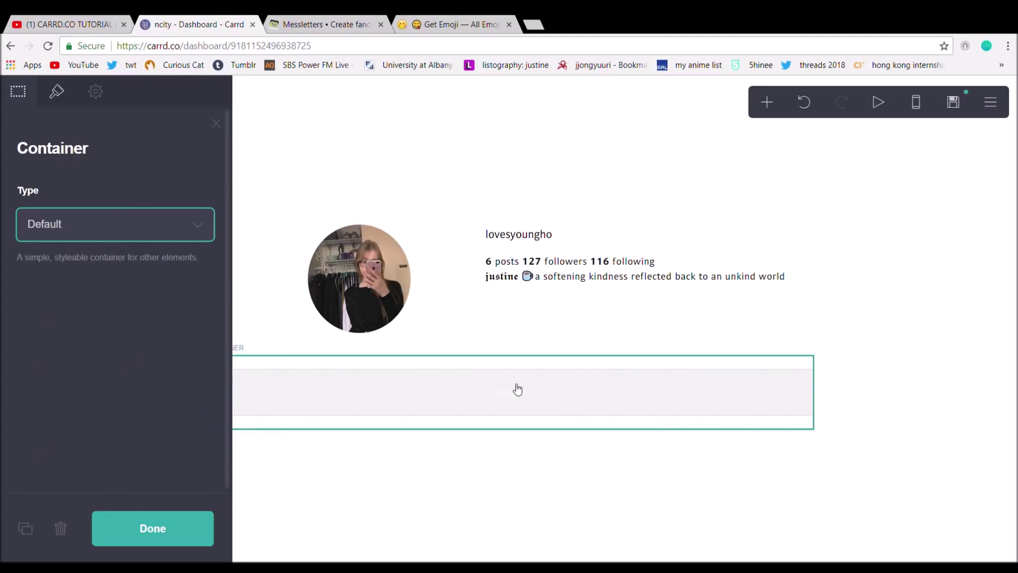
click(767, 102)
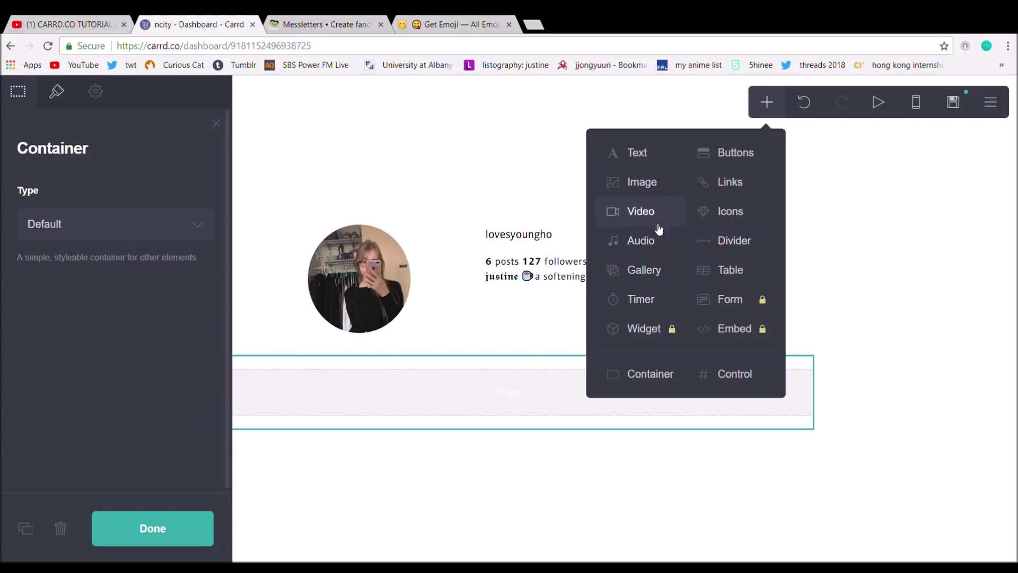
click(649, 268)
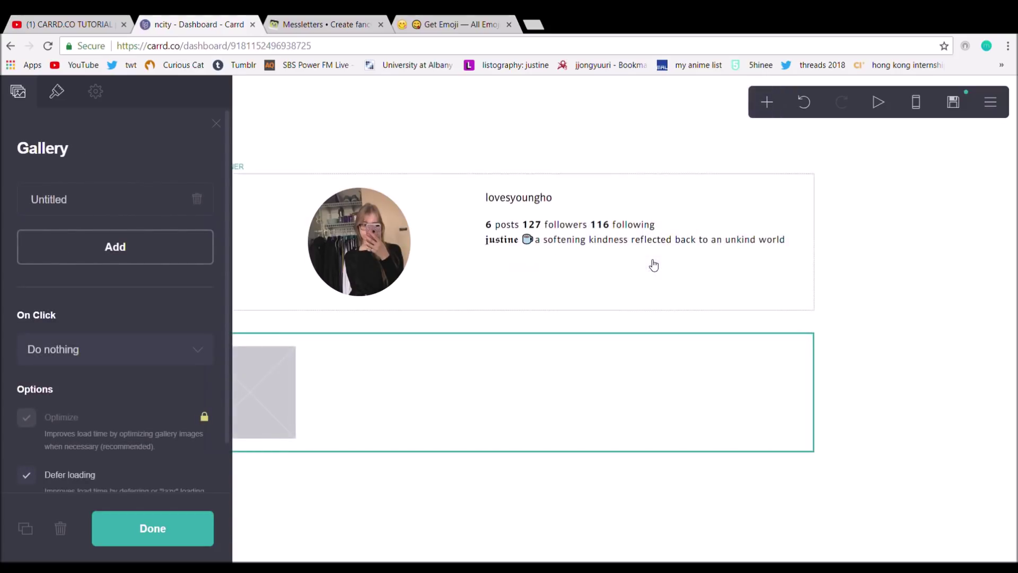
Step: Add image slots to the gallery until it has six, leaving all of the entries collapsed
click(101, 248)
click(90, 231)
click(75, 265)
click(73, 263)
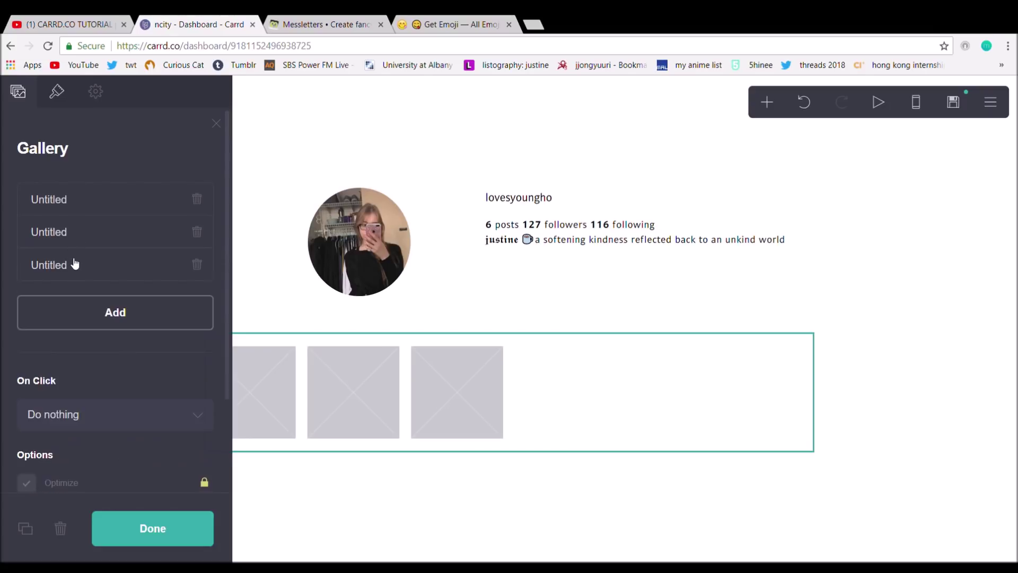
click(71, 313)
click(68, 298)
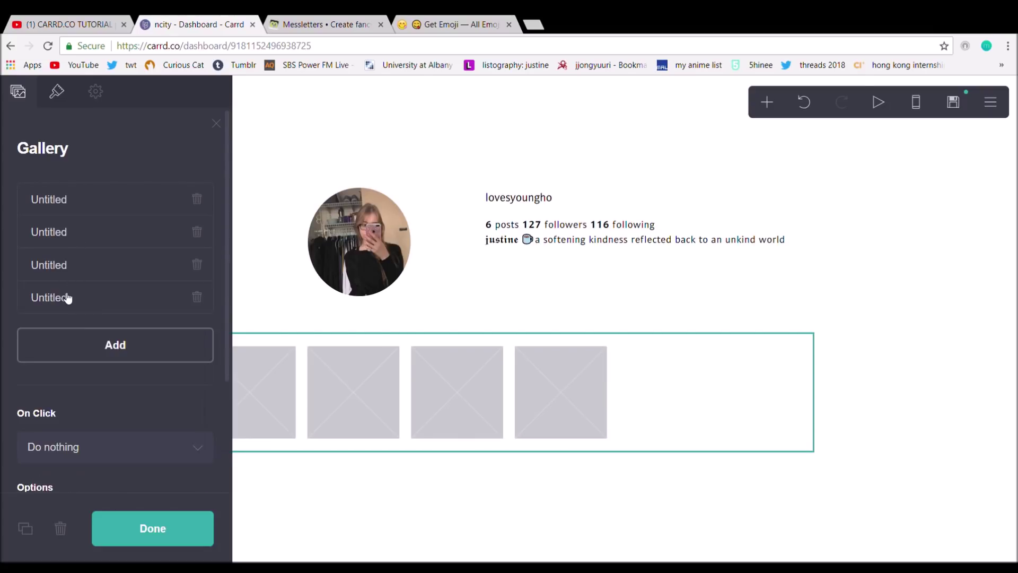
click(70, 348)
click(73, 330)
click(69, 371)
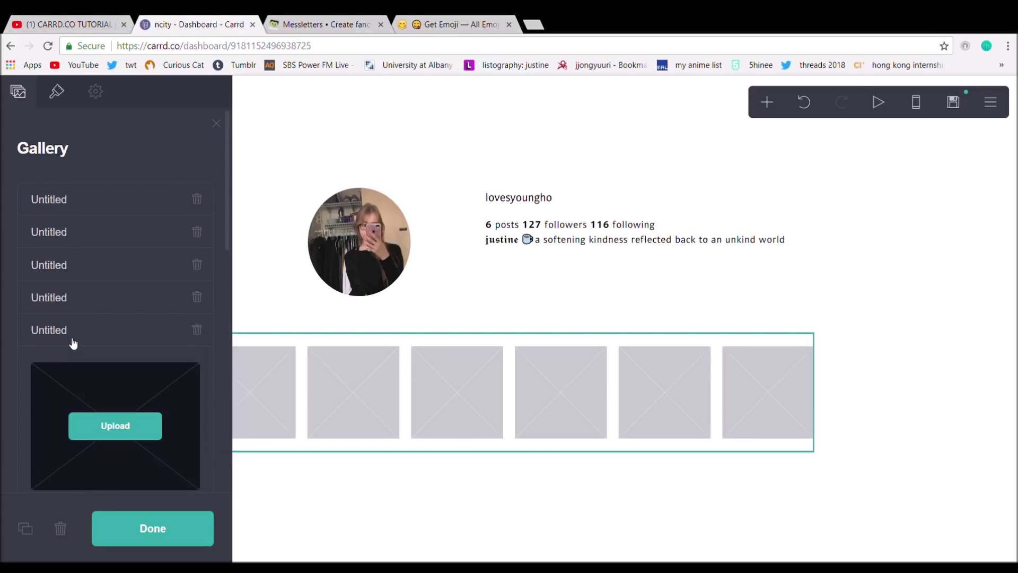
click(62, 351)
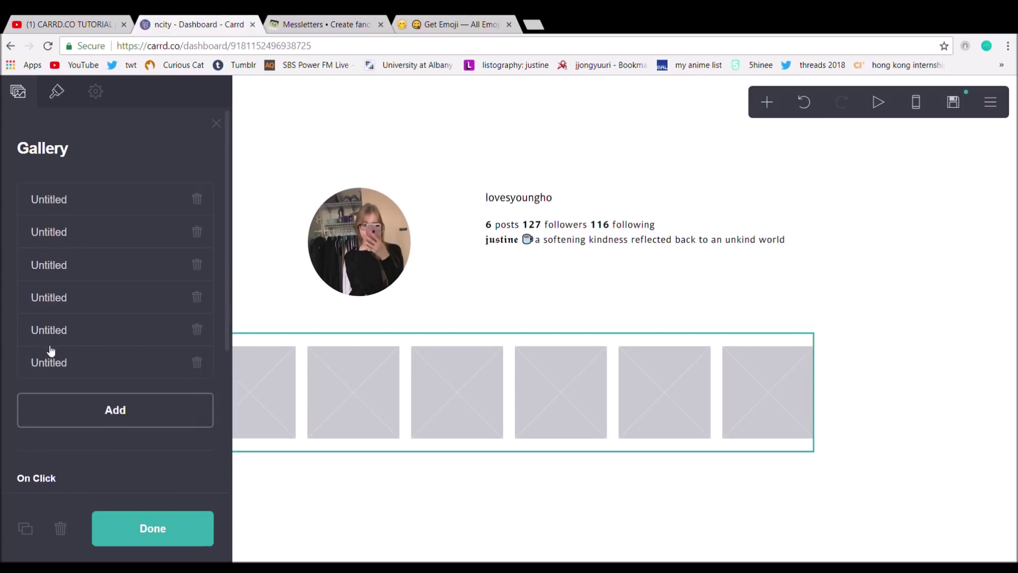
Step: Set the gallery's width to 100 and its image size to 16.625, and finish editing the gallery
click(56, 91)
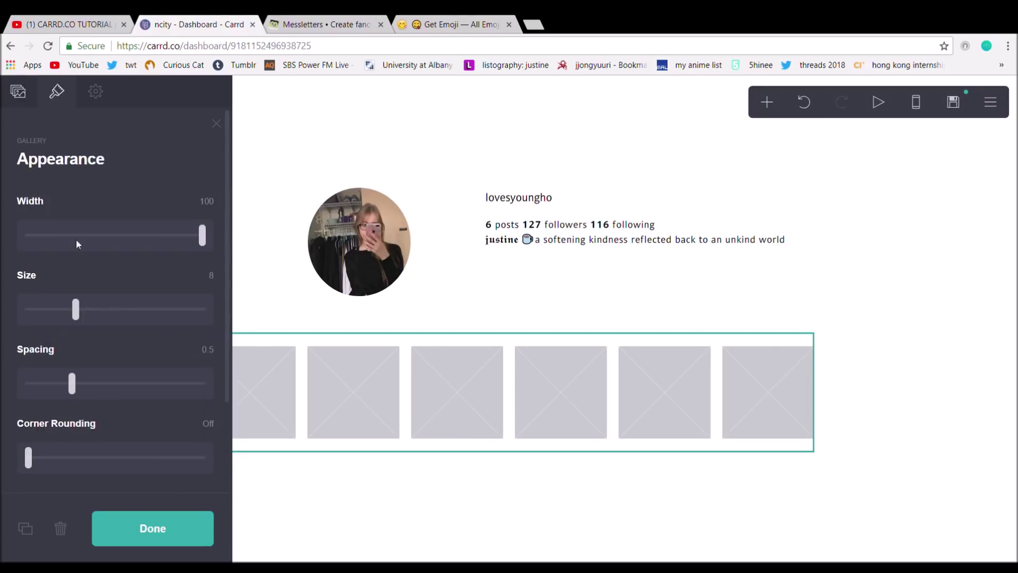
click(208, 234)
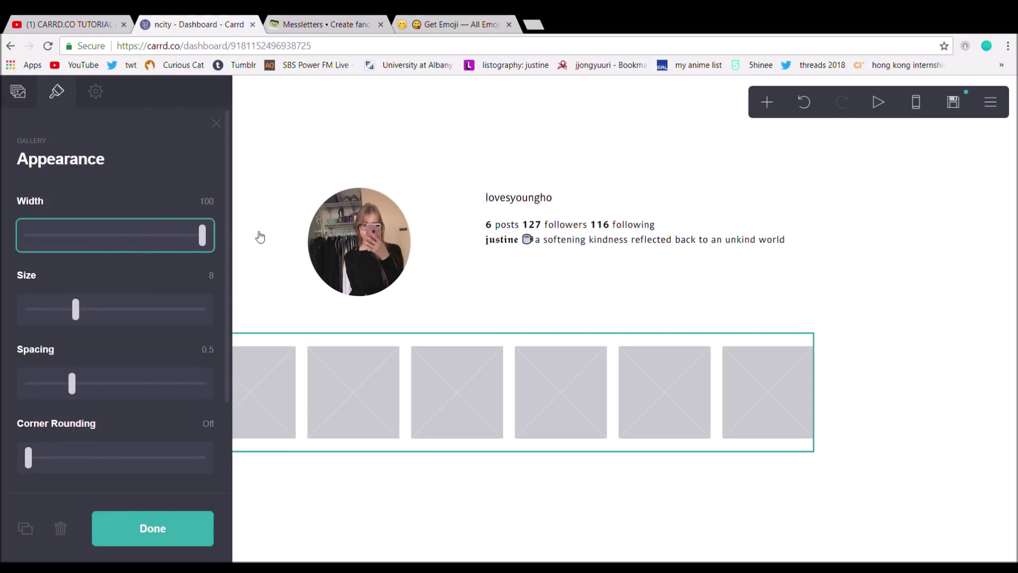
drag(76, 314, 148, 315)
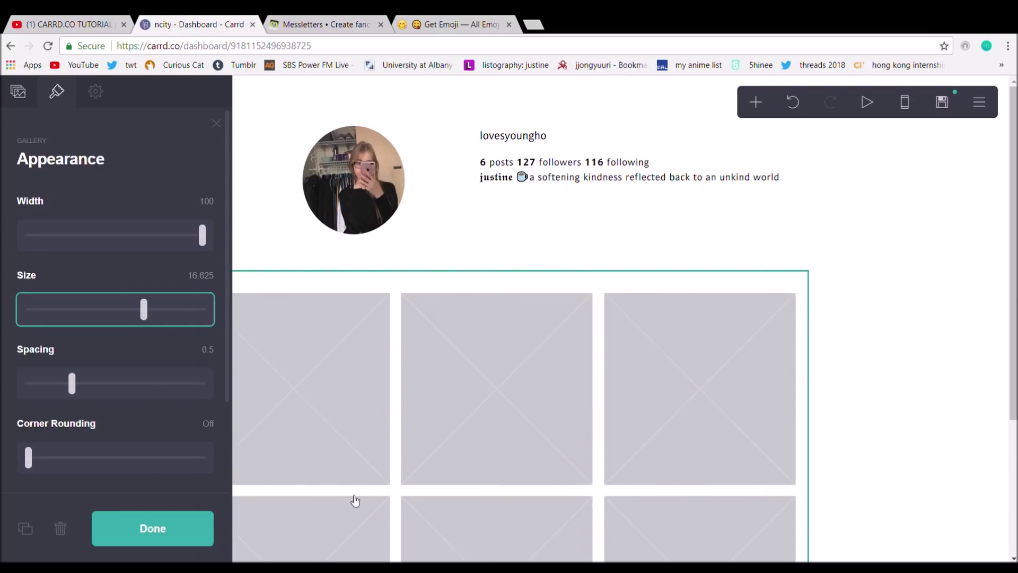
click(191, 547)
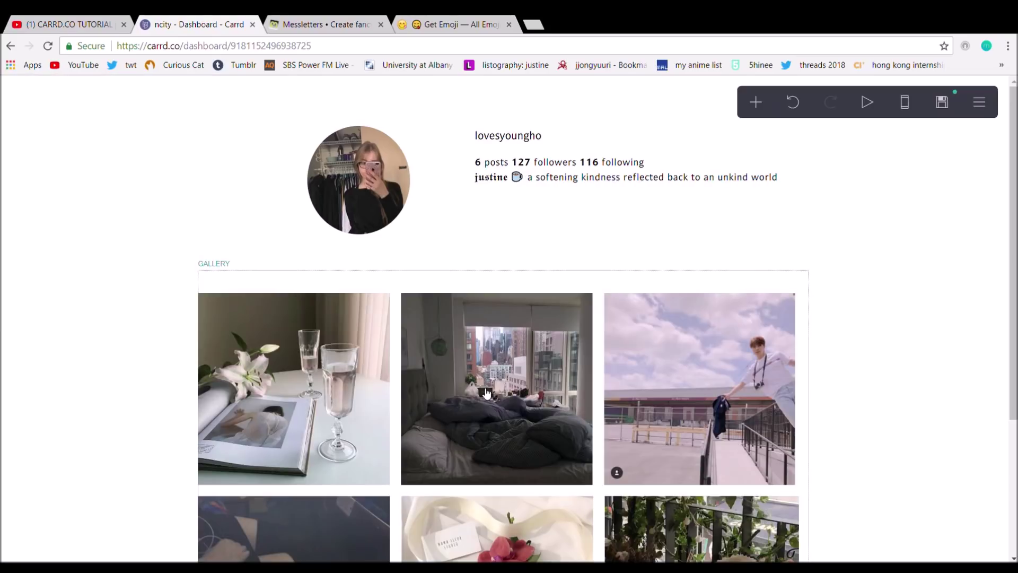
scroll(265, 326, down, 3)
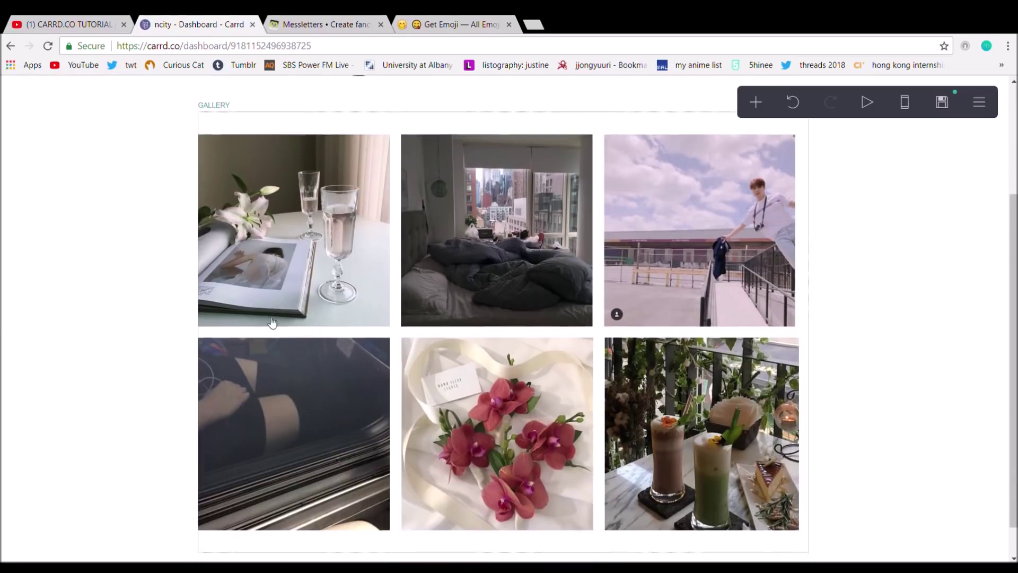
scroll(301, 336, up, 4)
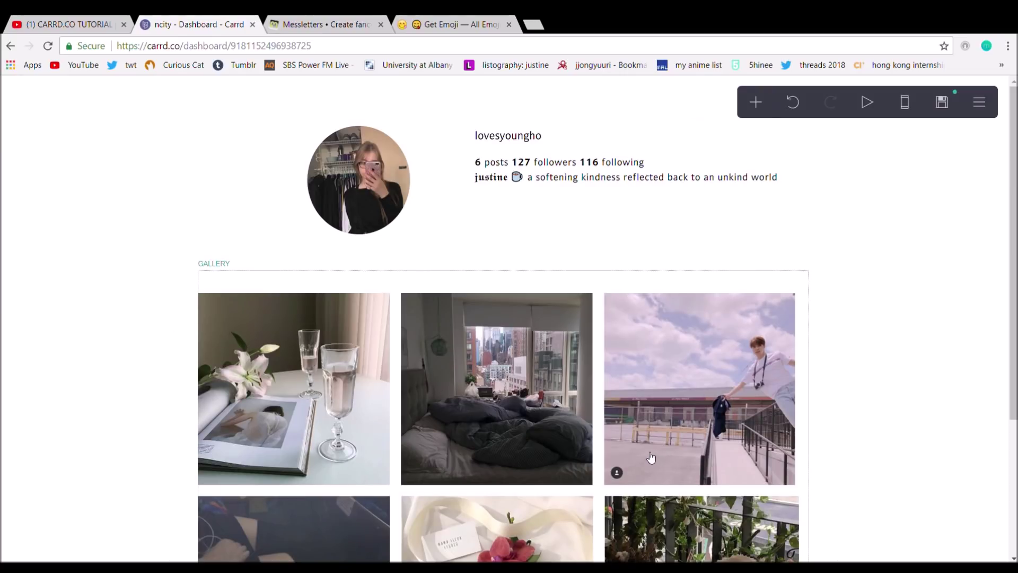
click(534, 24)
text(pixlr.com/express/)
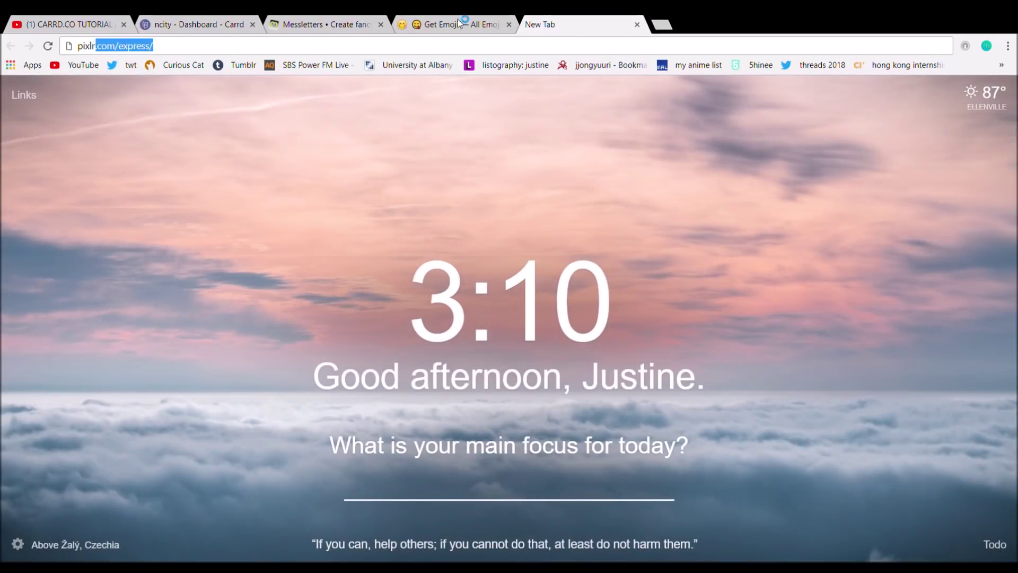
key(Right)
drag(211, 48, 48, 36)
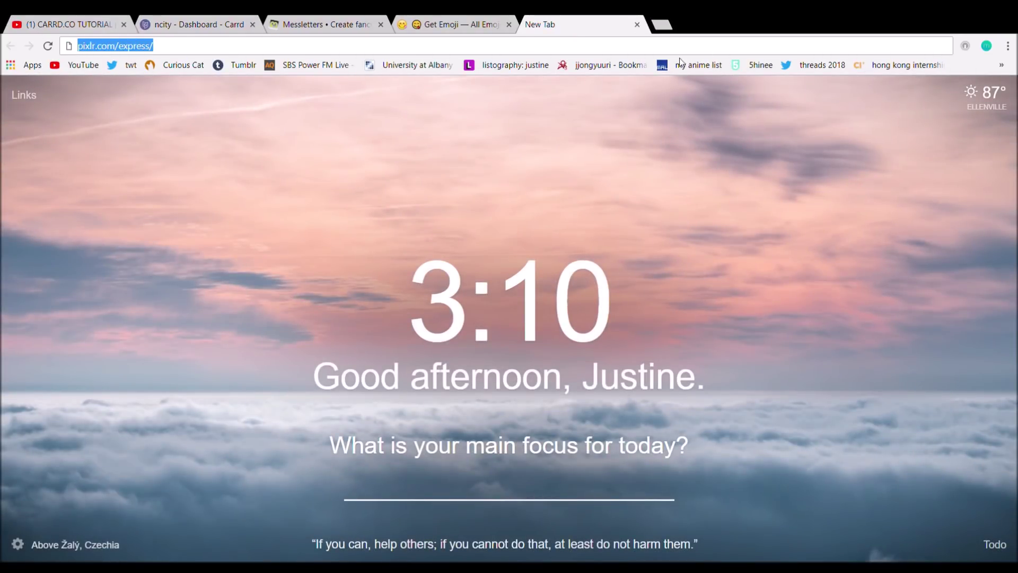
click(638, 24)
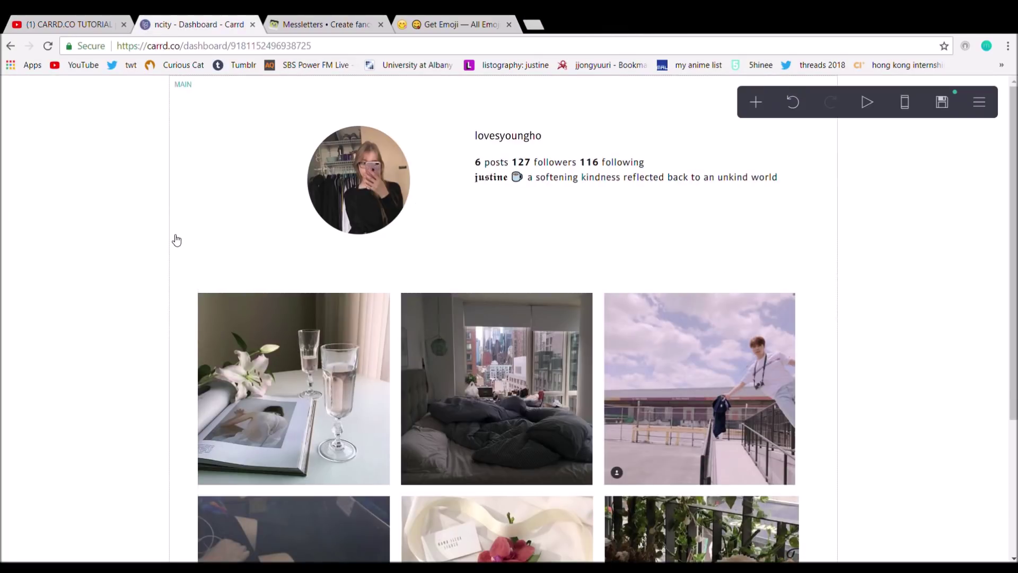
Step: Name the first section break below the gallery "about" and delete the spare untitled section break
scroll(175, 297, down, 4)
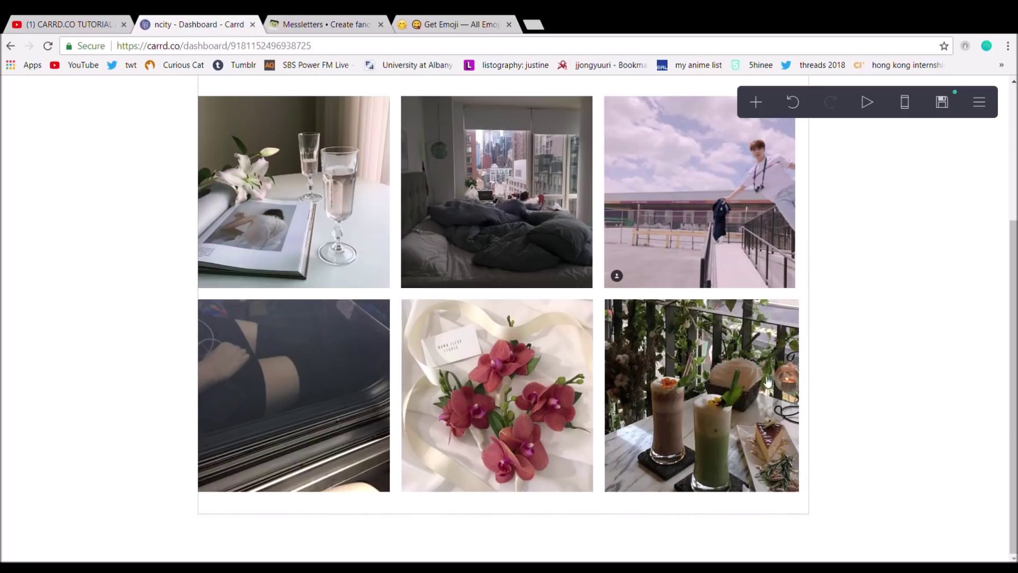
scroll(641, 329, up, 3)
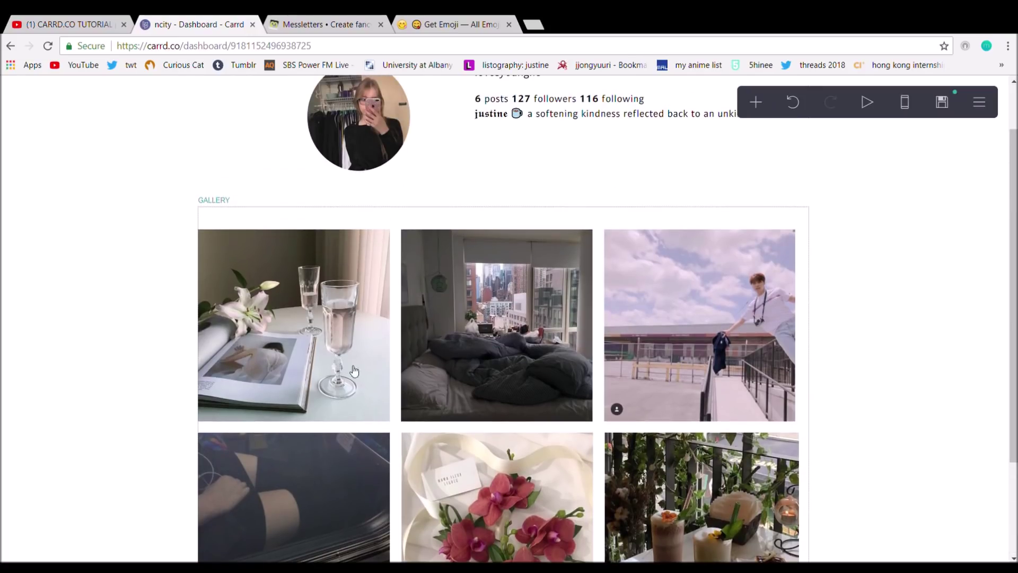
scroll(507, 315, down, 3)
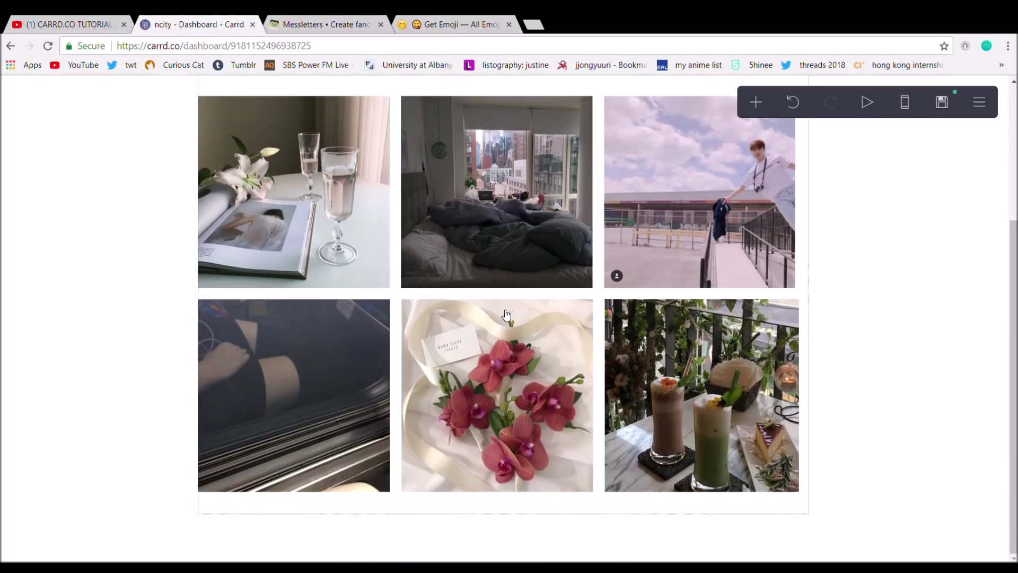
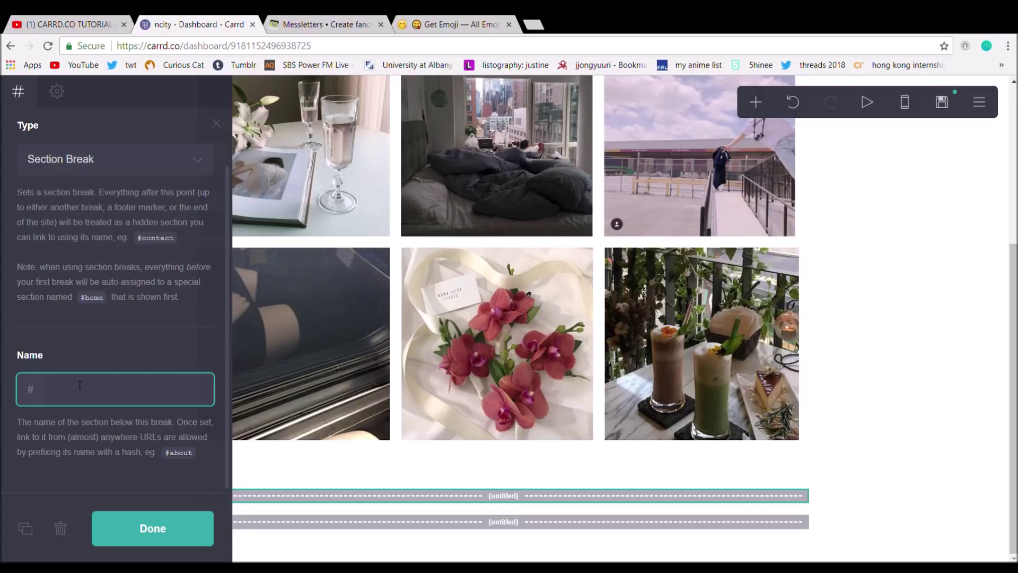
text(about)
click(512, 525)
click(37, 528)
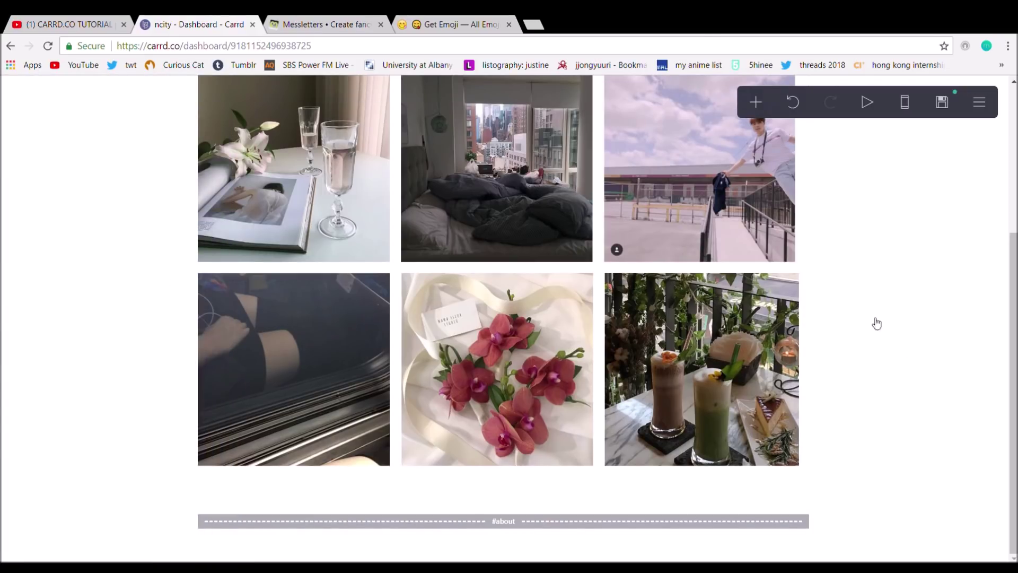
click(755, 102)
click(631, 183)
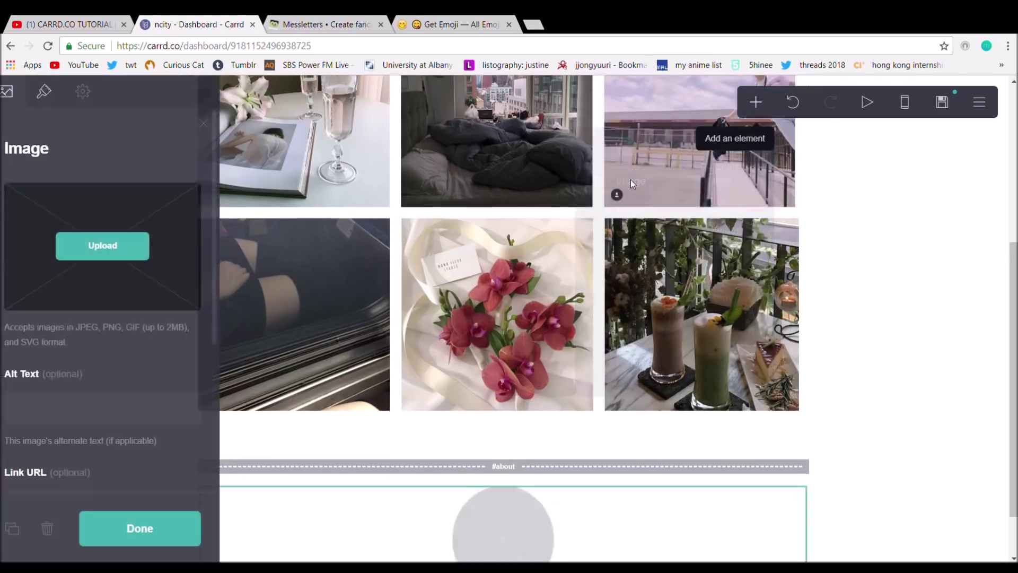
click(62, 529)
Step: Add a two-column container below the #about section break and insert an image element in its first column
click(756, 102)
click(635, 376)
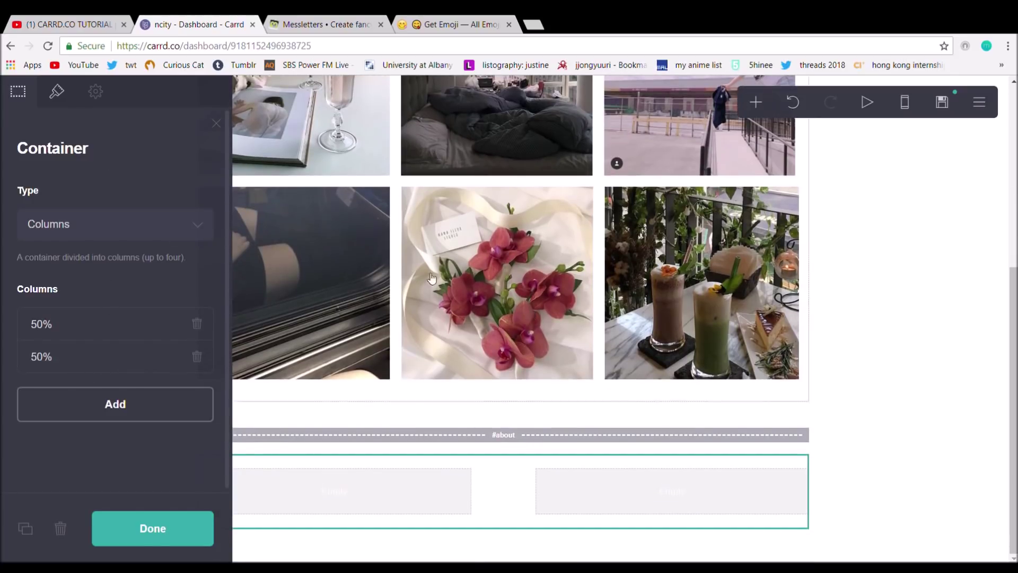
click(756, 102)
click(636, 177)
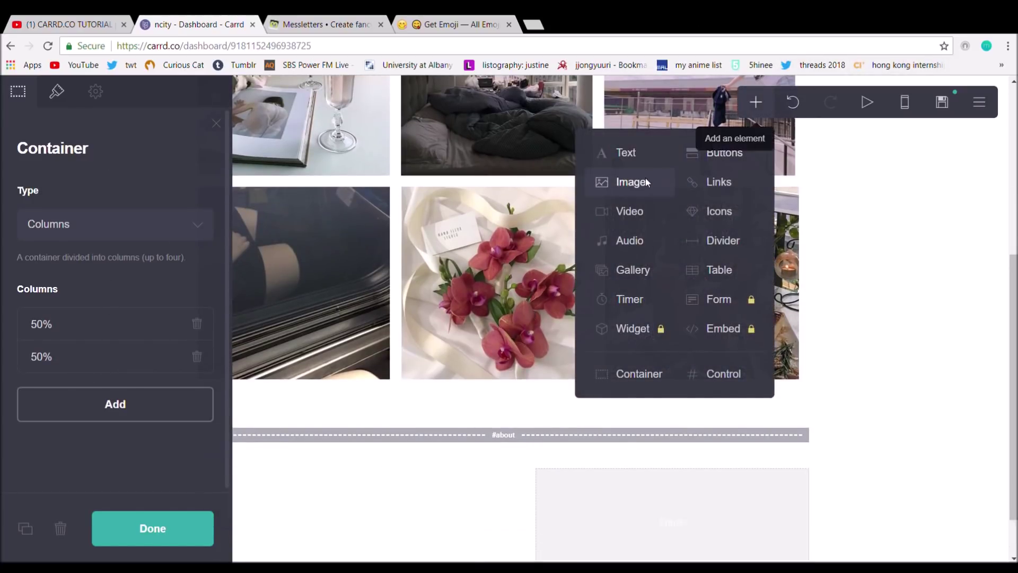
Step: Set the new image element's shape to Rectangle, keep its position at Center and finish editing it
click(57, 93)
click(52, 450)
click(46, 485)
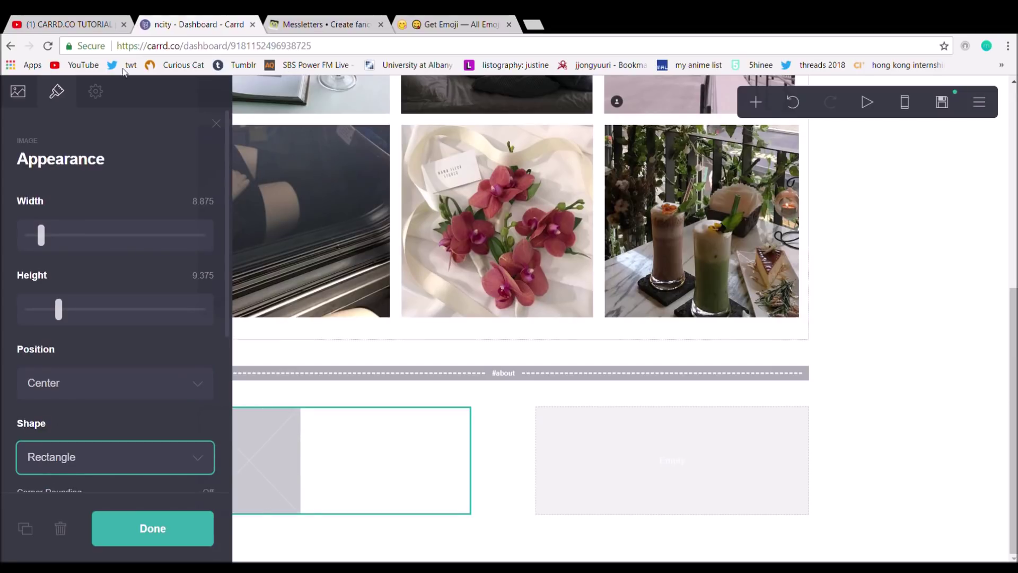
click(69, 374)
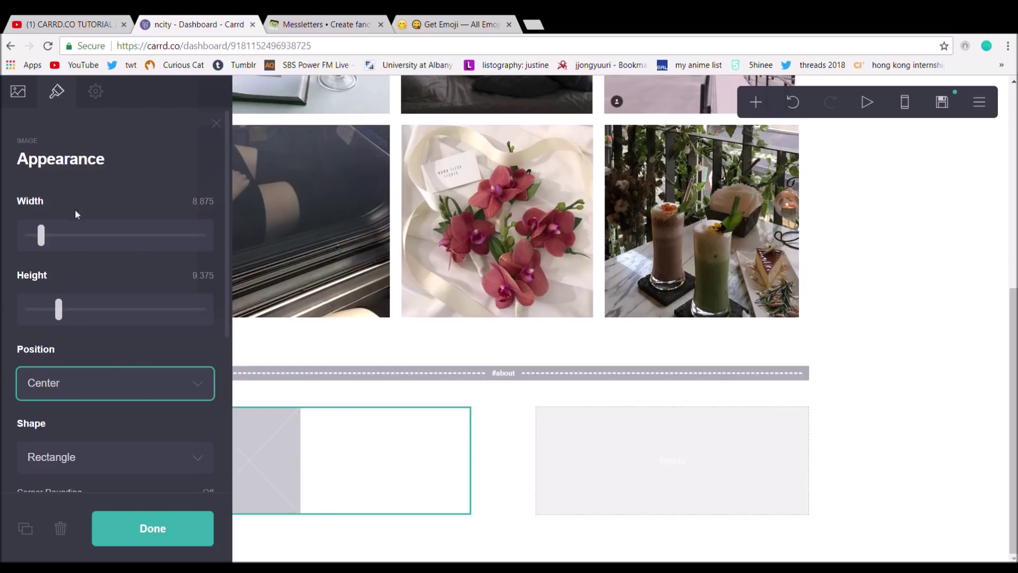
click(193, 533)
Step: Review the appearance settings of the photo in the #about section's first column
click(327, 443)
click(583, 435)
scroll(481, 371, down, 3)
click(371, 334)
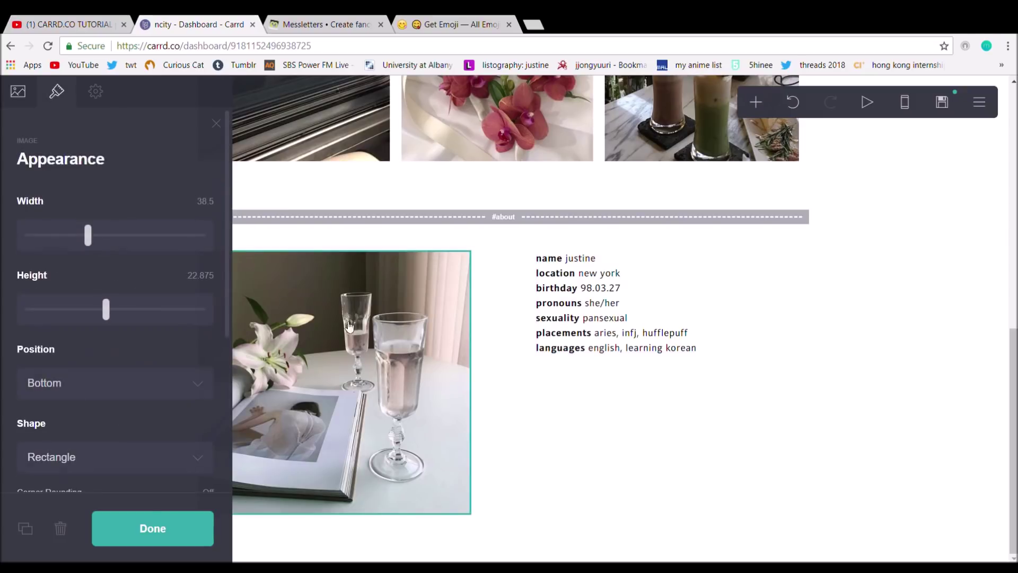
click(193, 527)
click(343, 385)
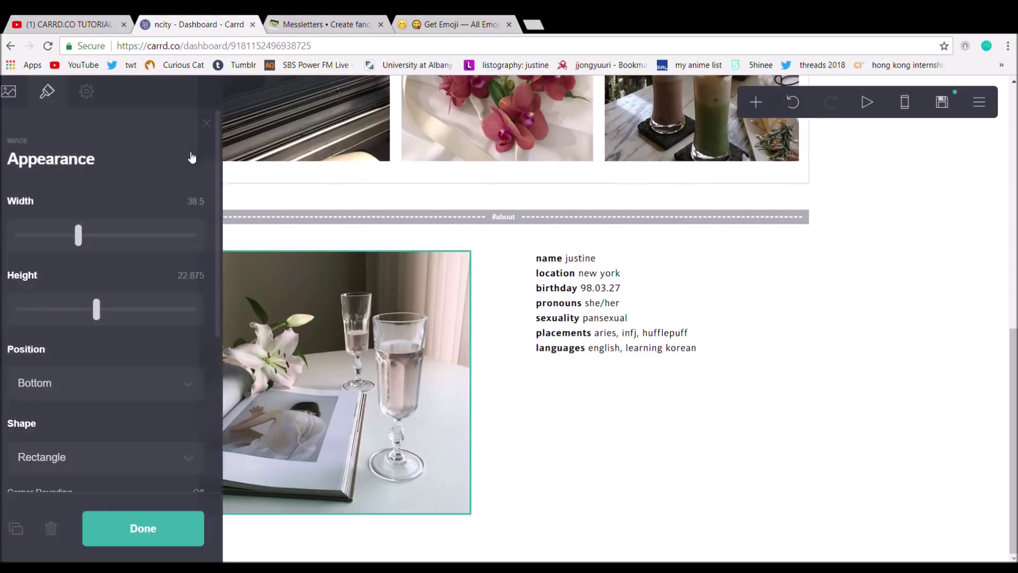
click(200, 545)
Step: Set the alignment of the personal details text in the #about section to Right
click(584, 337)
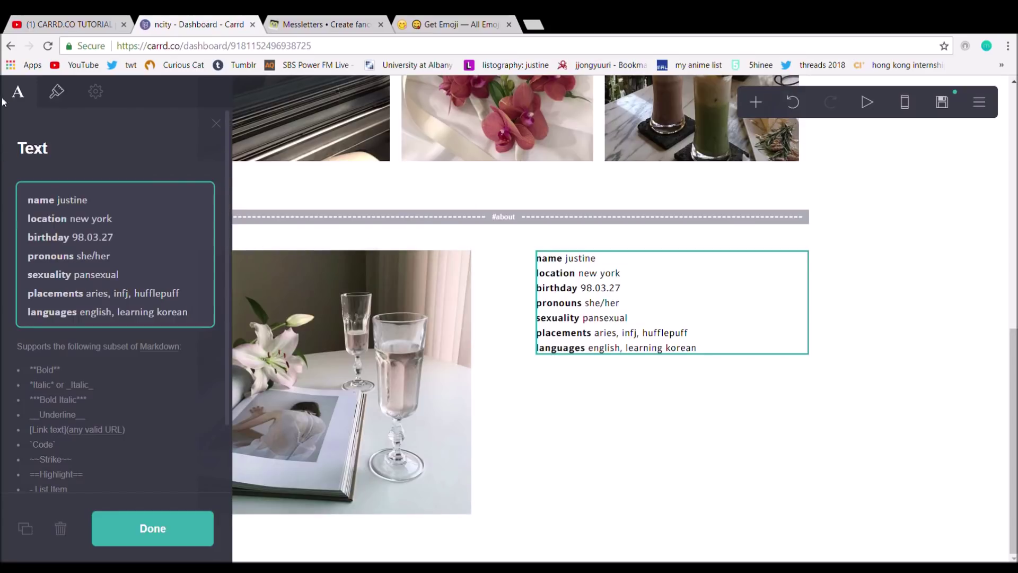
click(57, 92)
scroll(114, 298, down, 2)
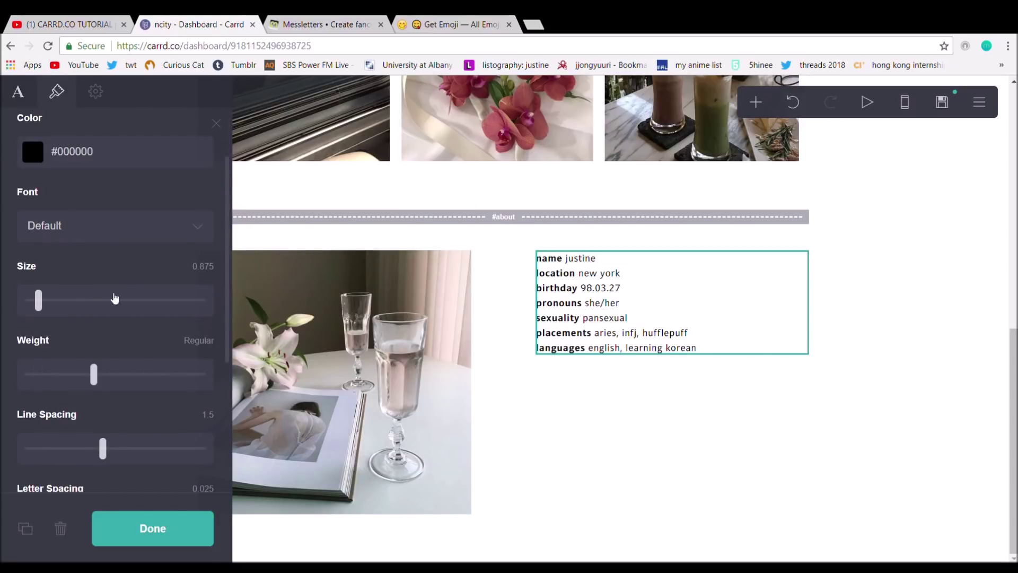
scroll(75, 244, down, 5)
click(43, 444)
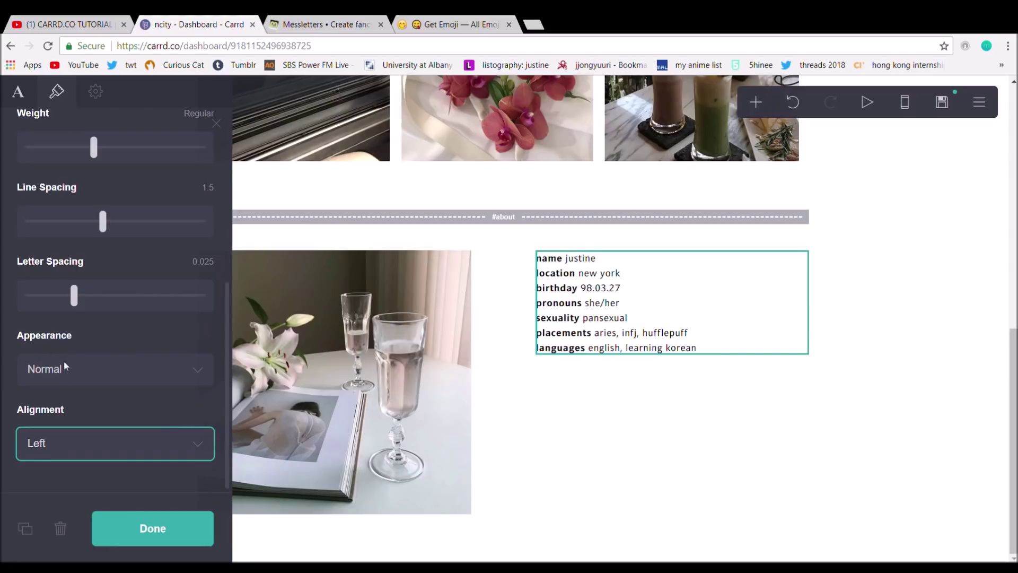
click(638, 310)
click(551, 291)
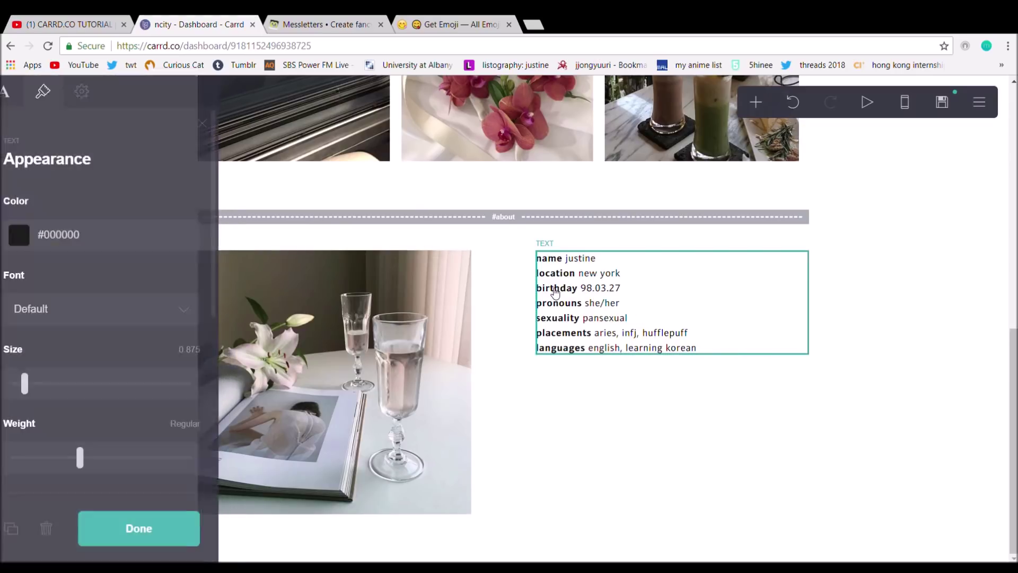
scroll(66, 419, down, 6)
click(69, 443)
click(61, 397)
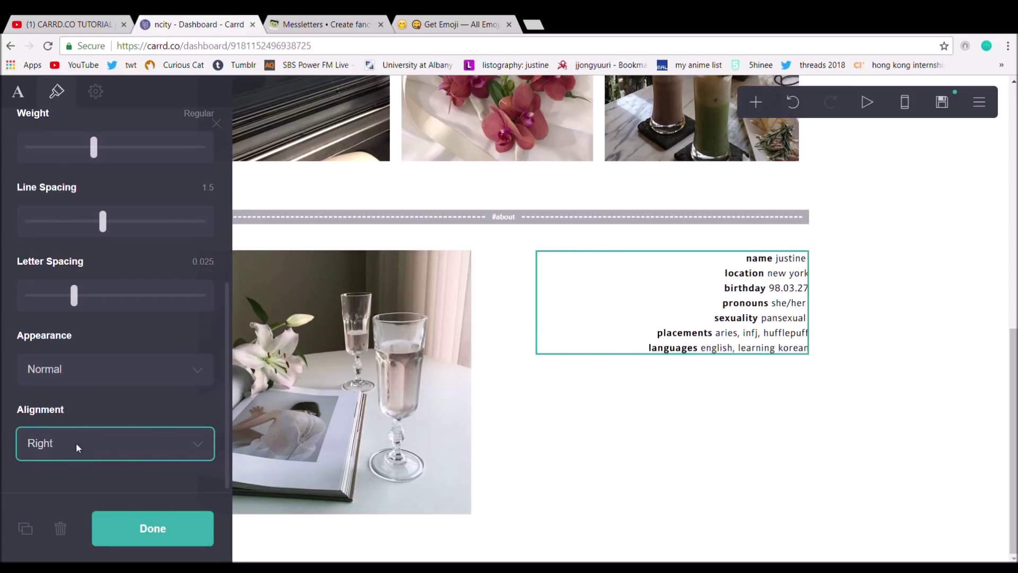
Step: Set the personal details text's size to 1 and finish editing it
scroll(149, 340, up, 2)
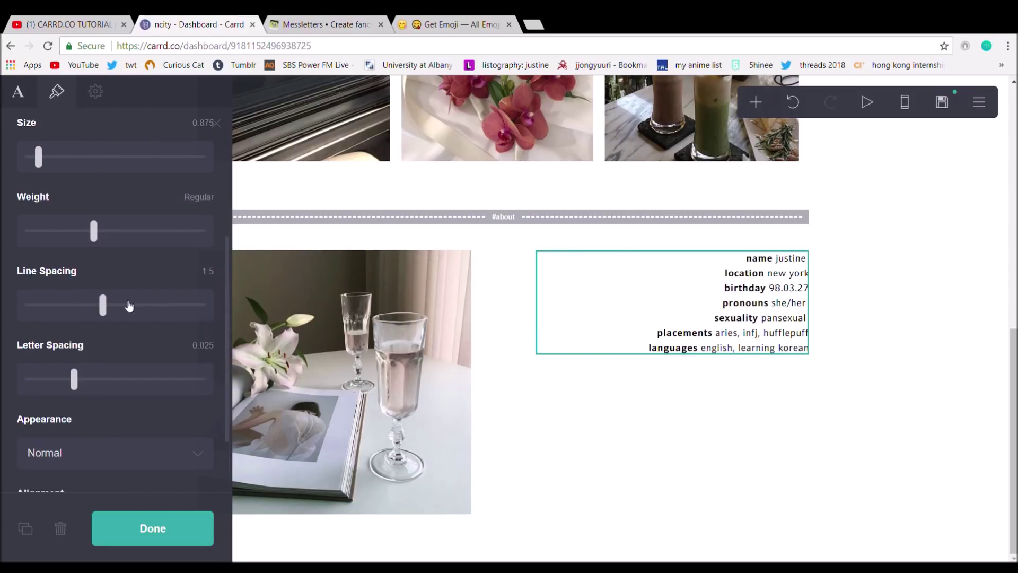
click(43, 158)
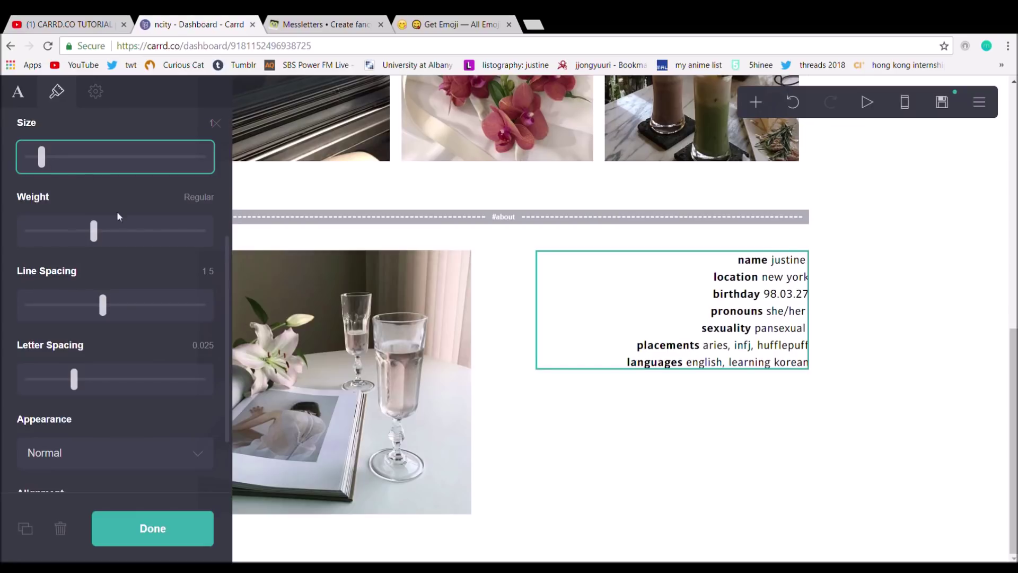
scroll(168, 316, down, 2)
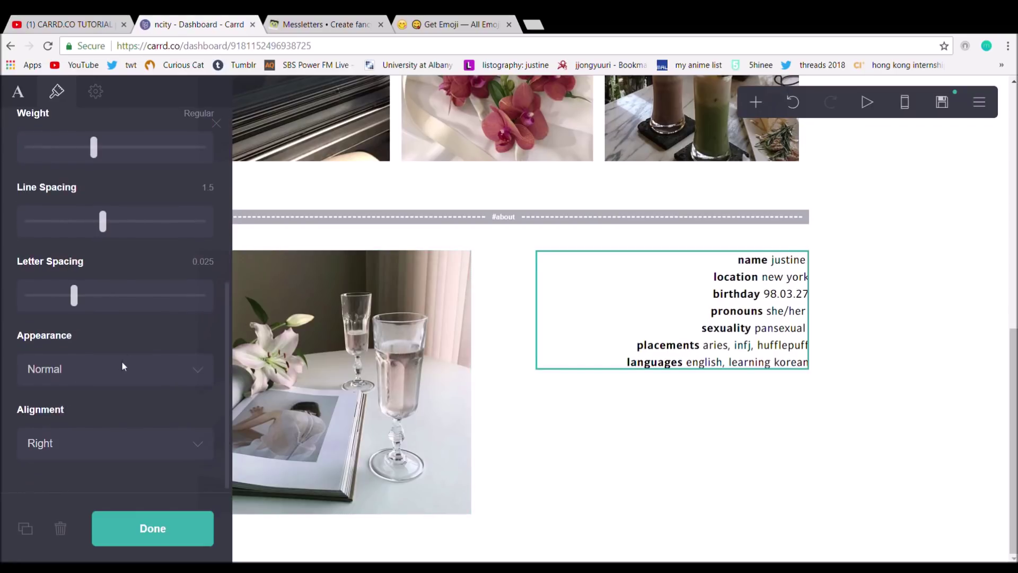
click(153, 528)
Step: Review the contents alignment settings of the #about section's two-column container
click(616, 366)
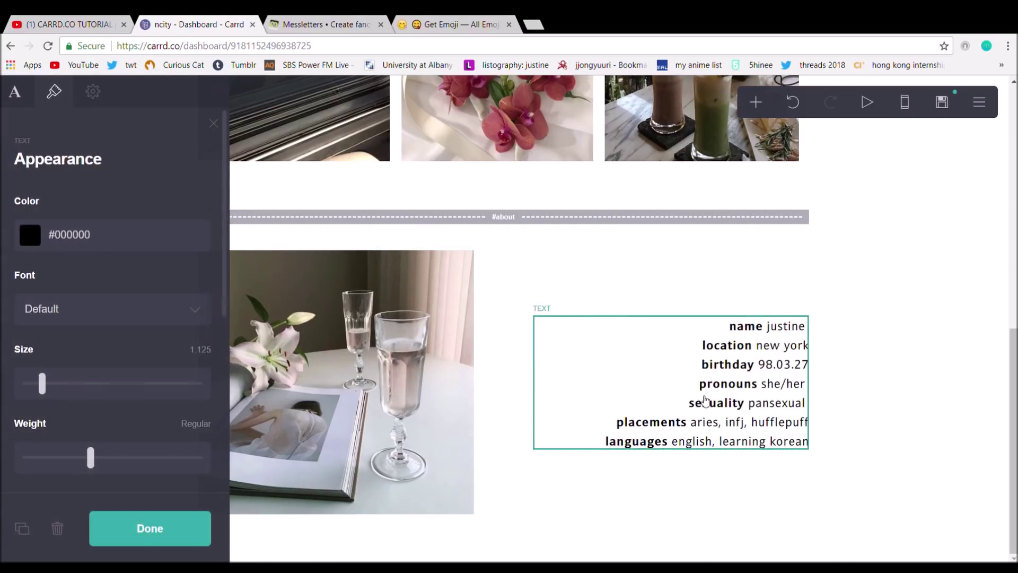
click(676, 267)
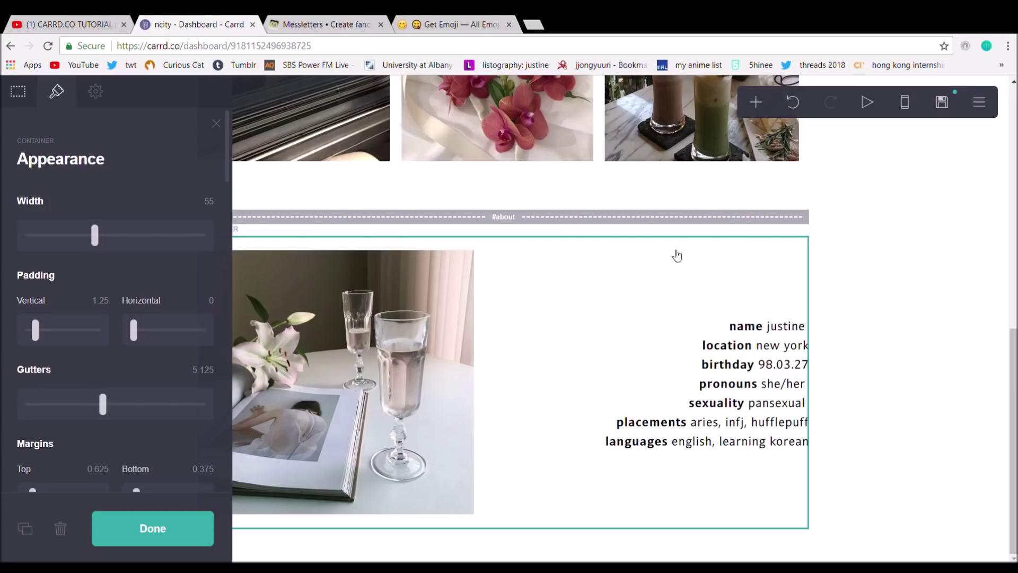
click(146, 530)
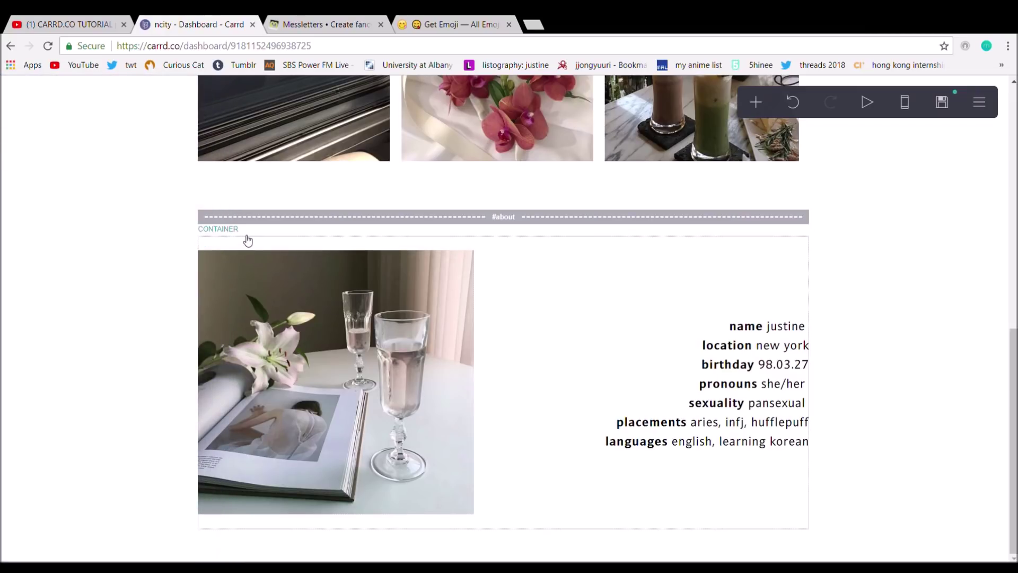
click(247, 239)
scroll(109, 400, down, 7)
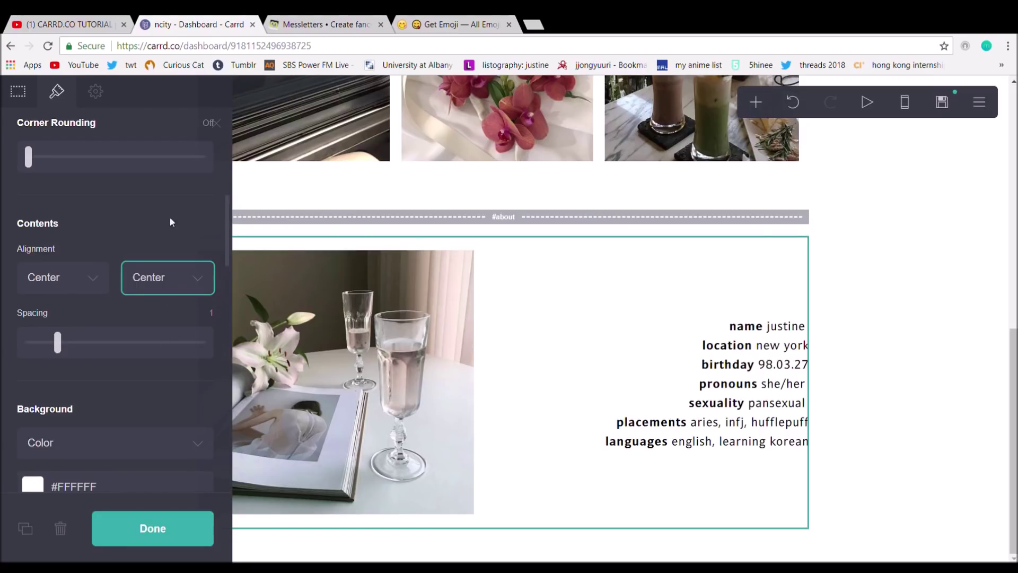
scroll(111, 352, up, 7)
Step: Set the personal details text to size 1, line spacing 1.75 and letter spacing 0, and finish editing it
click(731, 323)
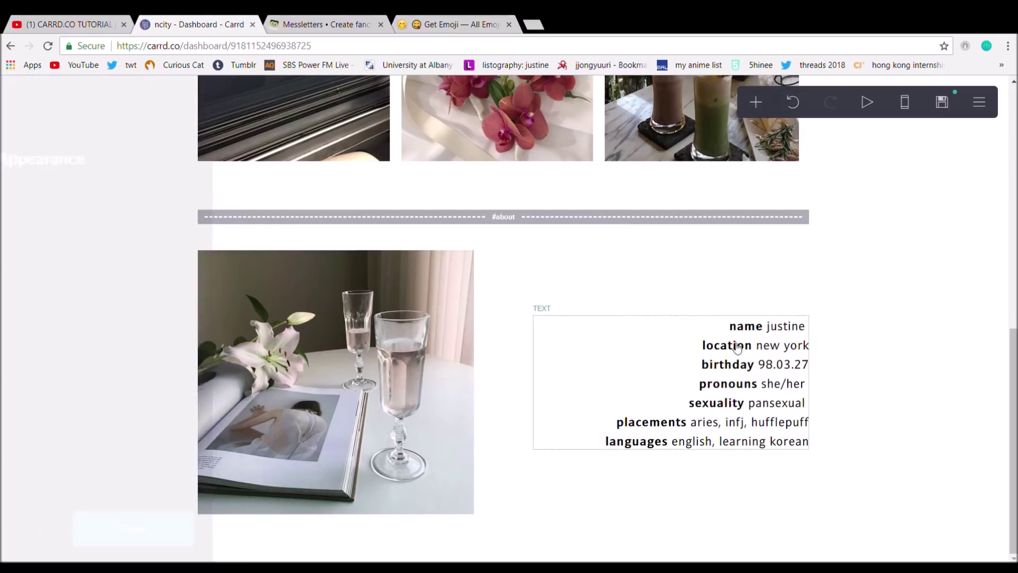
scroll(163, 317, down, 3)
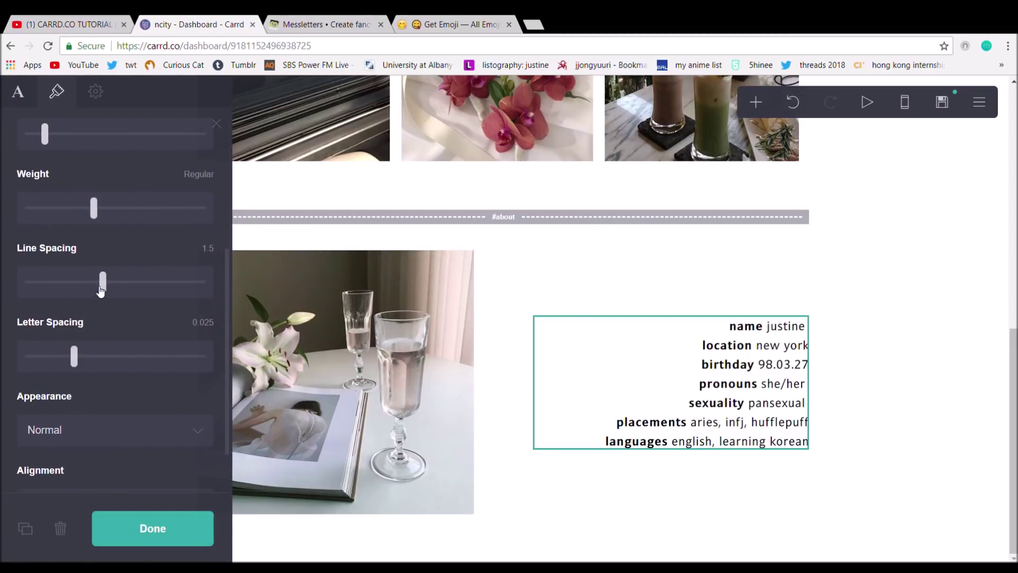
drag(103, 284, 114, 287)
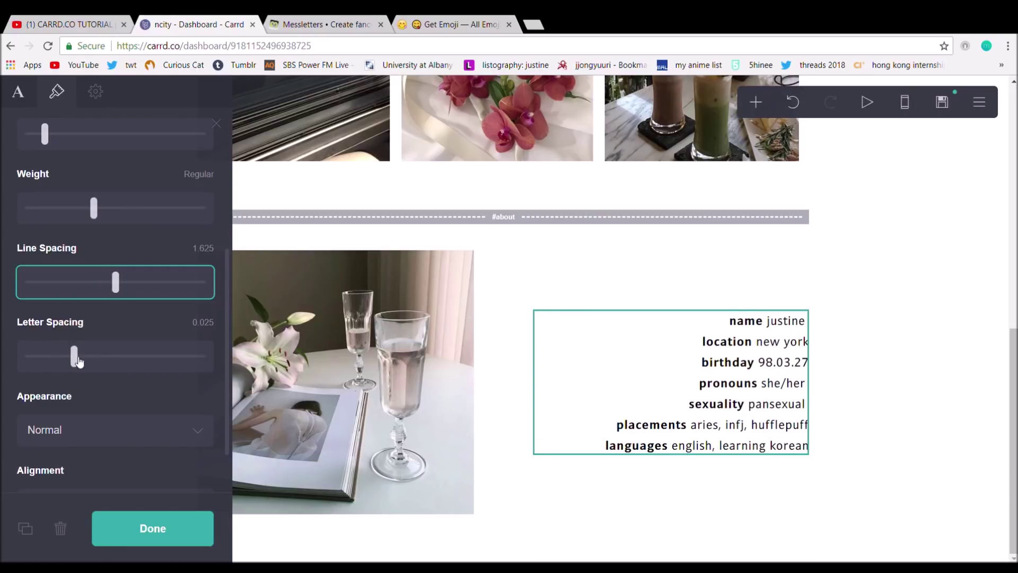
drag(78, 362, 47, 385)
scroll(46, 384, up, 5)
scroll(104, 419, down, 2)
drag(104, 447, 131, 439)
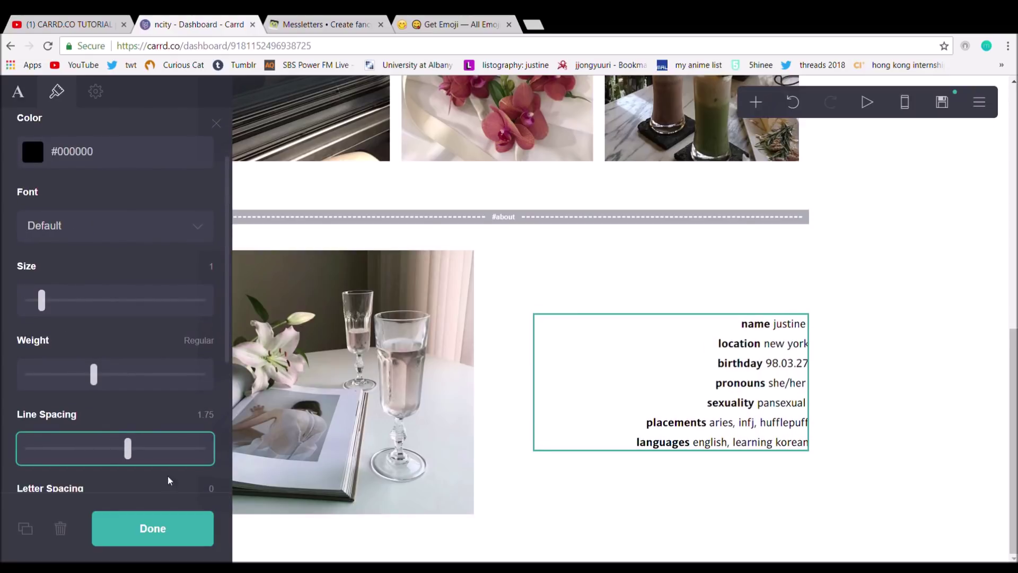
key(Escape)
Step: Add a section break named biases below the #about section
scroll(734, 277, up, 5)
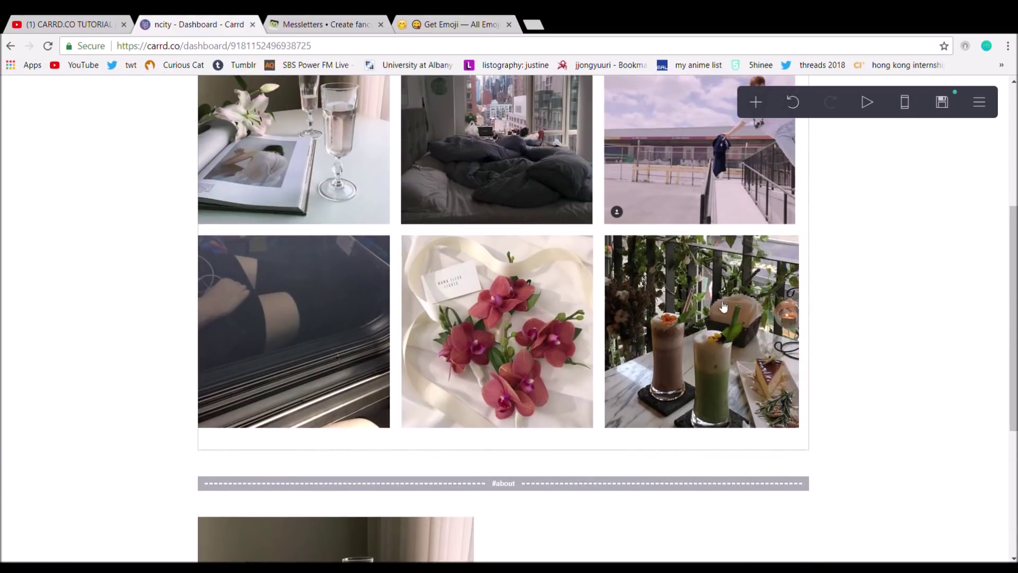
scroll(413, 505, down, 3)
scroll(413, 505, up, 5)
scroll(552, 518, down, 8)
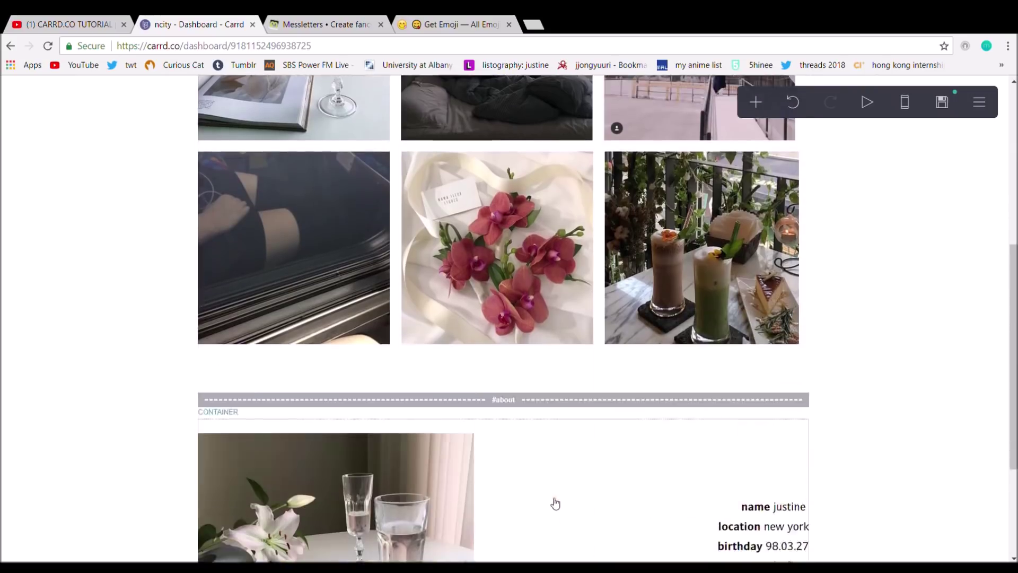
scroll(663, 159, up, 3)
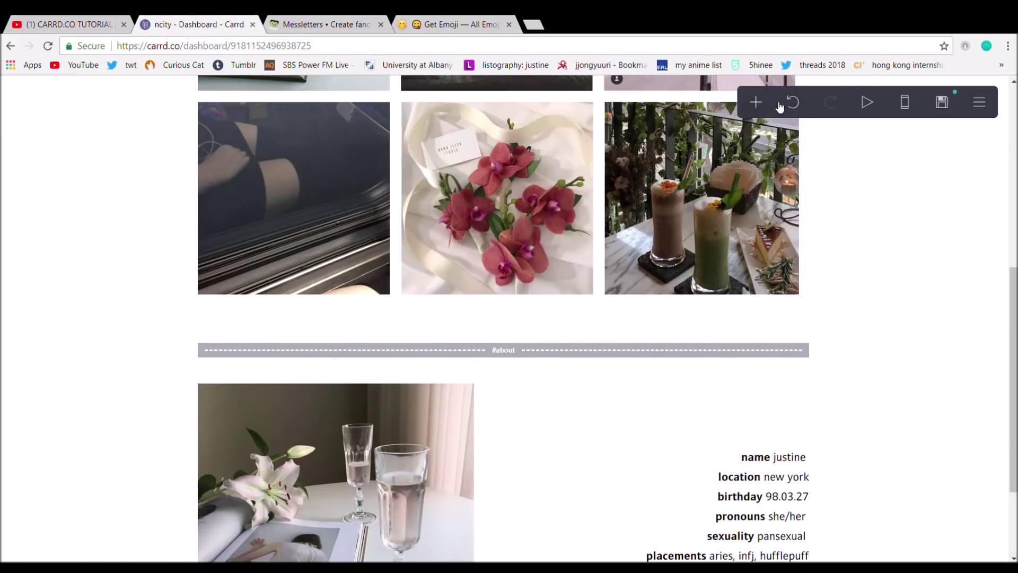
click(763, 103)
click(745, 374)
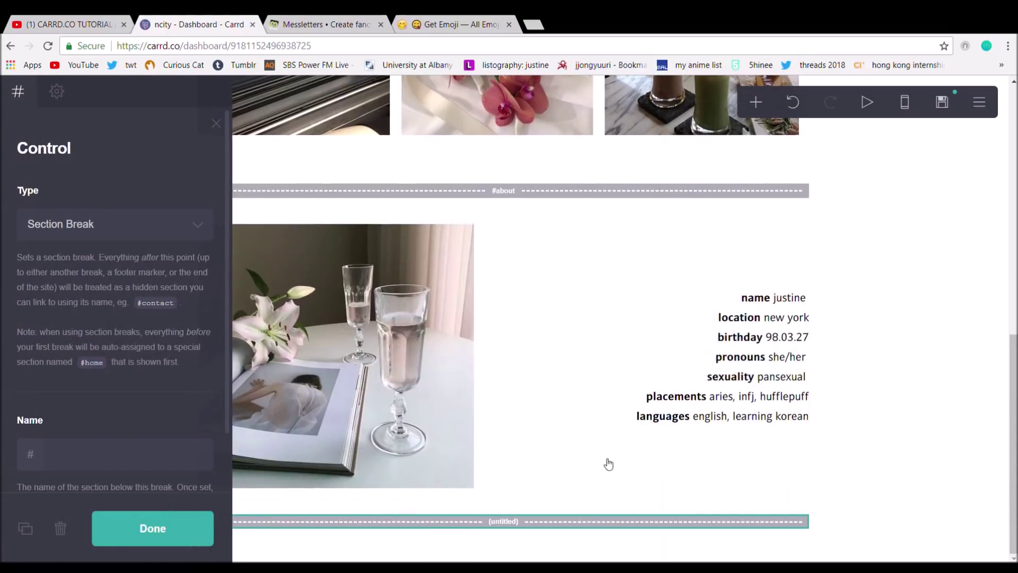
scroll(553, 383, up, 6)
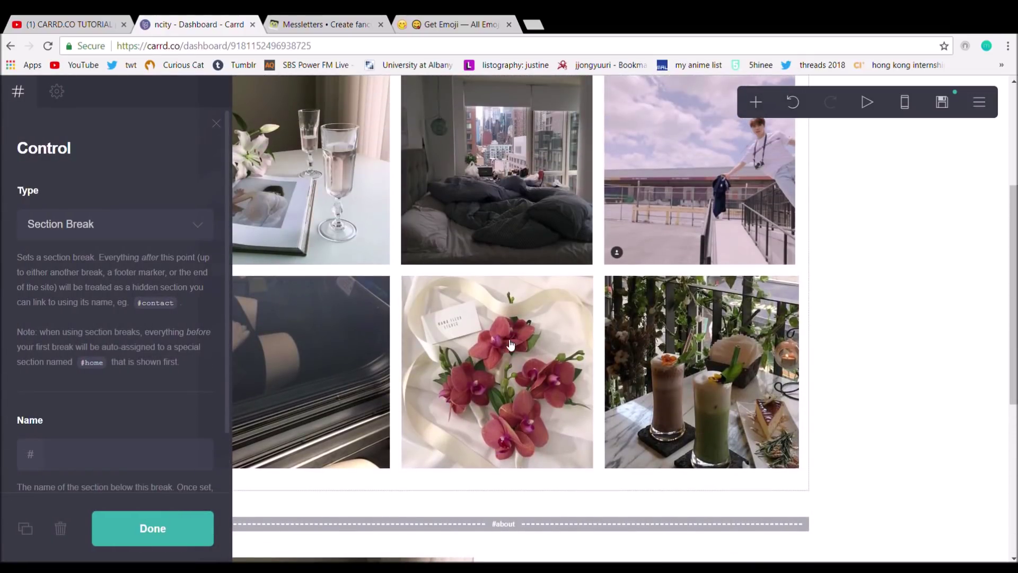
scroll(524, 272, down, 6)
click(115, 453)
text(biases)
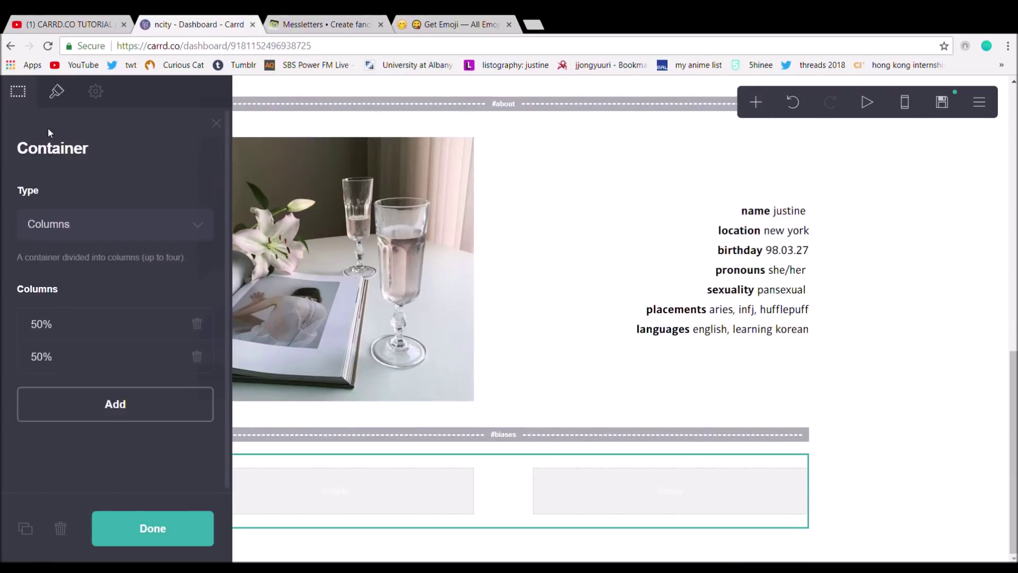
Step: Add an image element with the bedroom photo to the first column of the #biases container
click(755, 101)
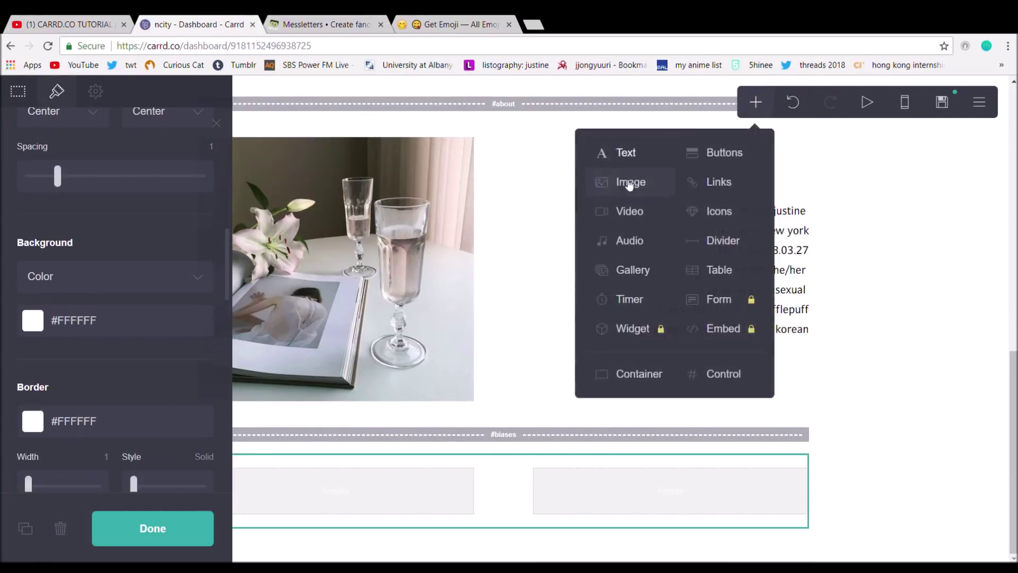
click(626, 180)
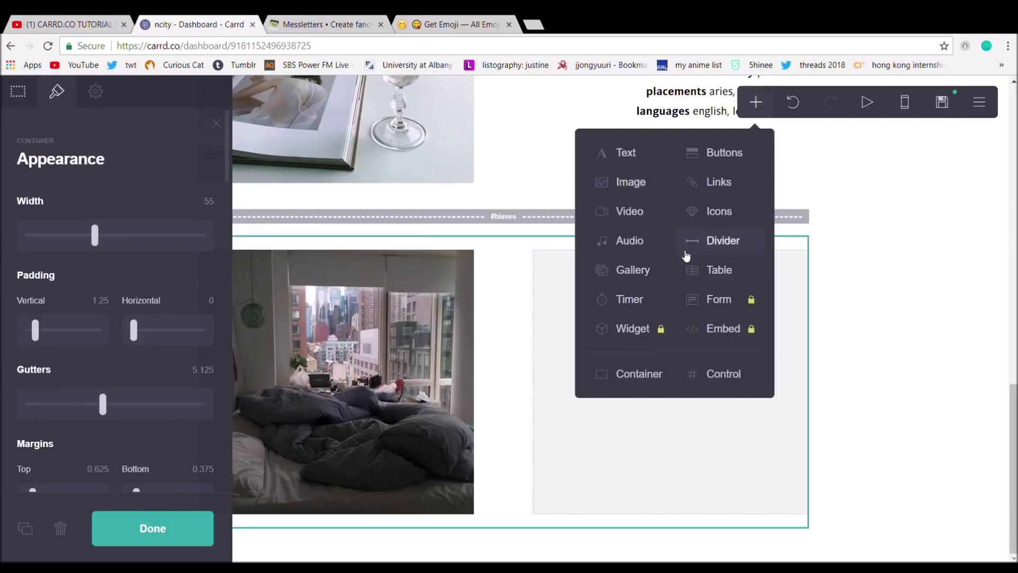
click(757, 103)
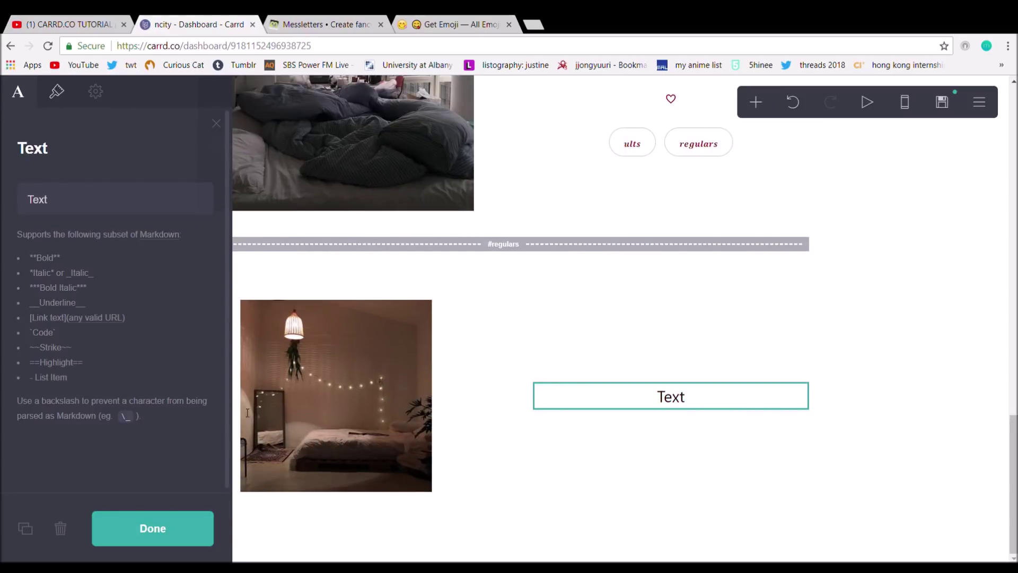
Step: Add a "go back" button beneath the names list in the #regulars section and insert a section break below that section
click(745, 102)
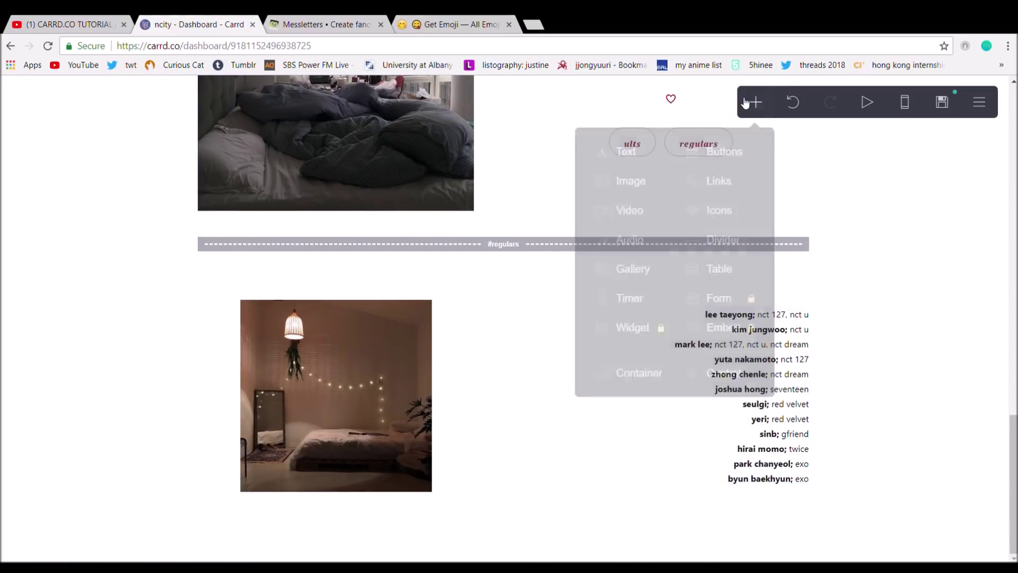
click(725, 151)
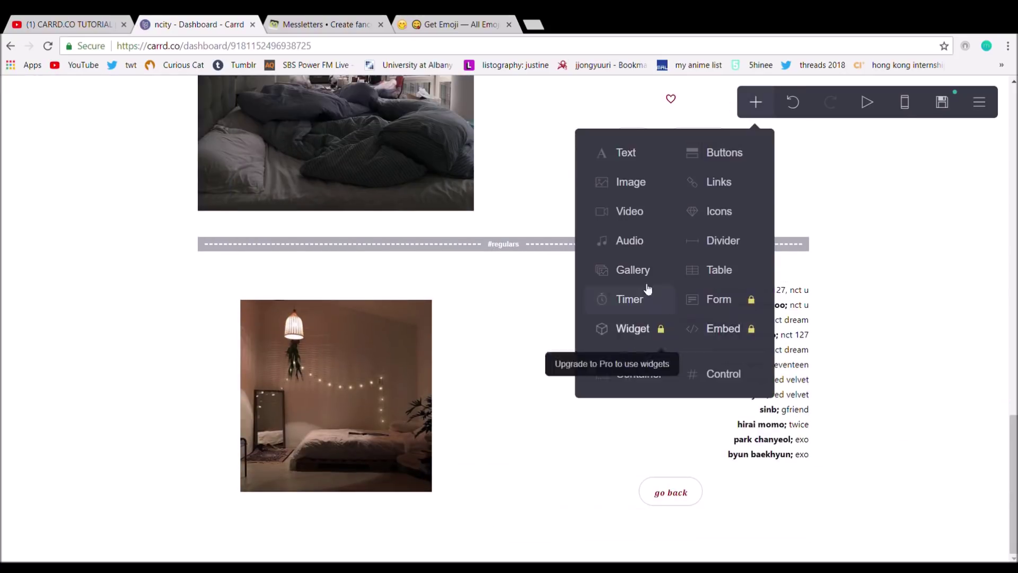
click(722, 370)
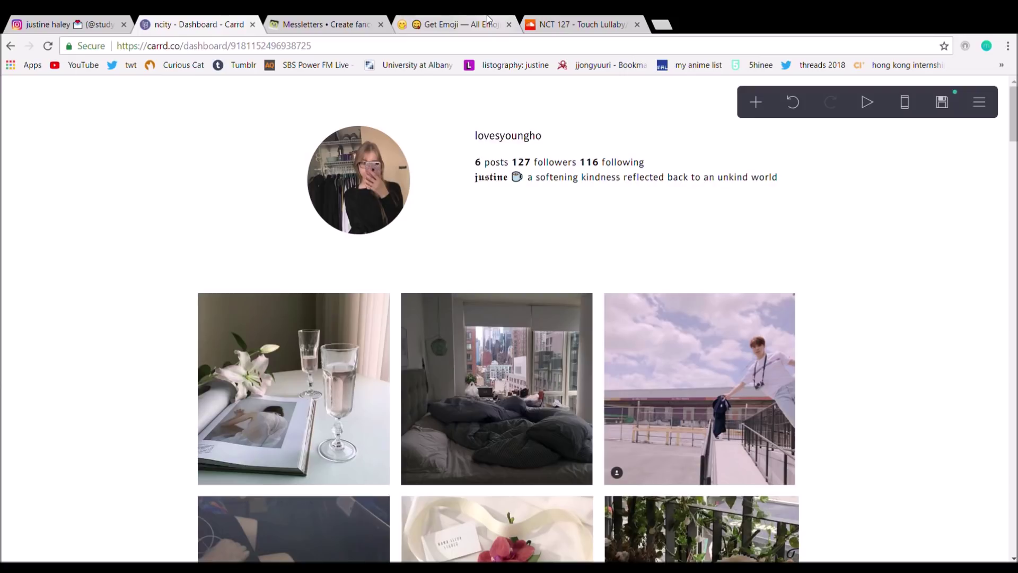
Step: Review all sections from the profile header down to the threads section and save the page
scroll(451, 212, down, 20)
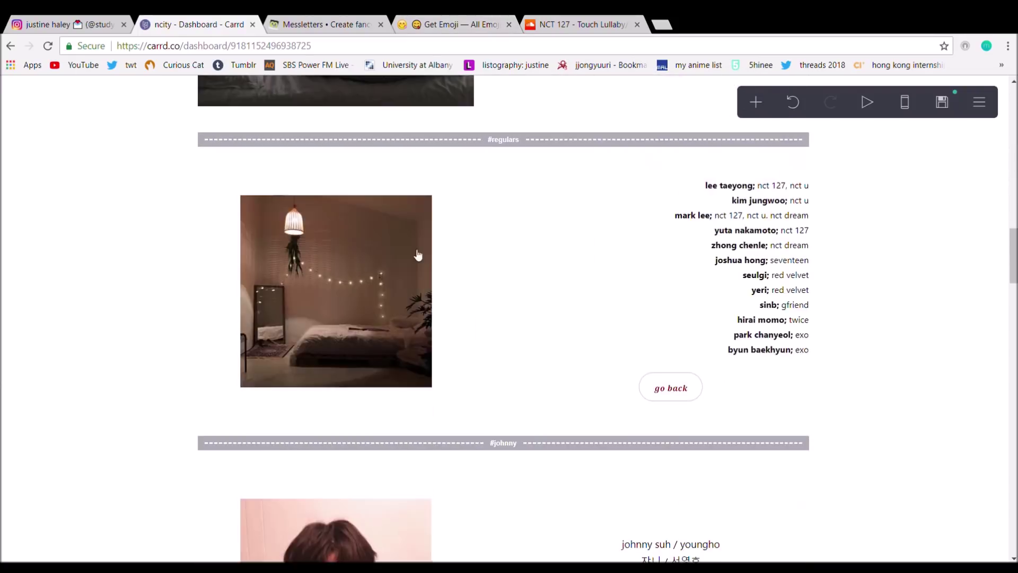
scroll(430, 262, up, 19)
scroll(430, 262, down, 18)
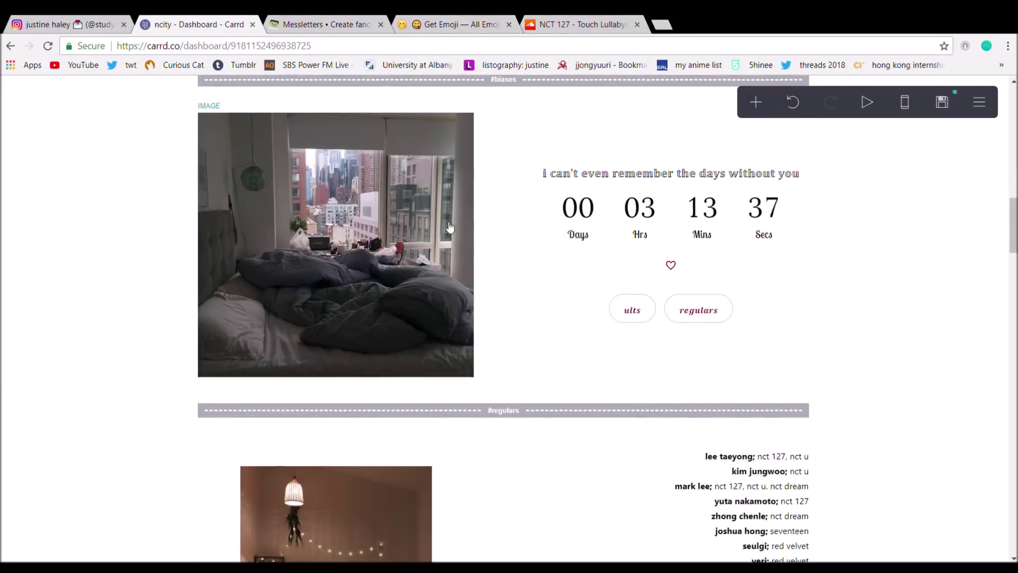
scroll(443, 231, down, 20)
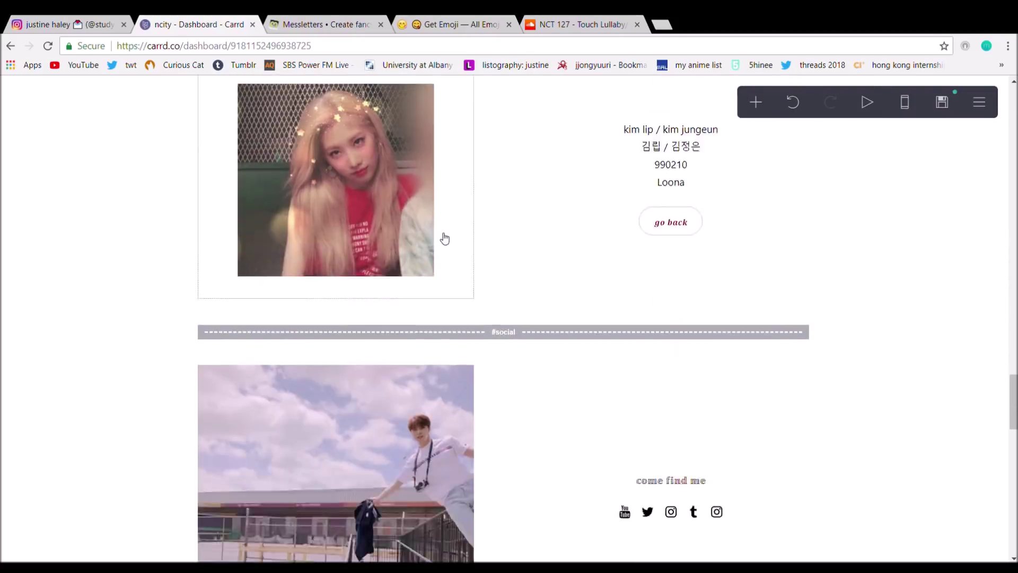
scroll(438, 231, down, 5)
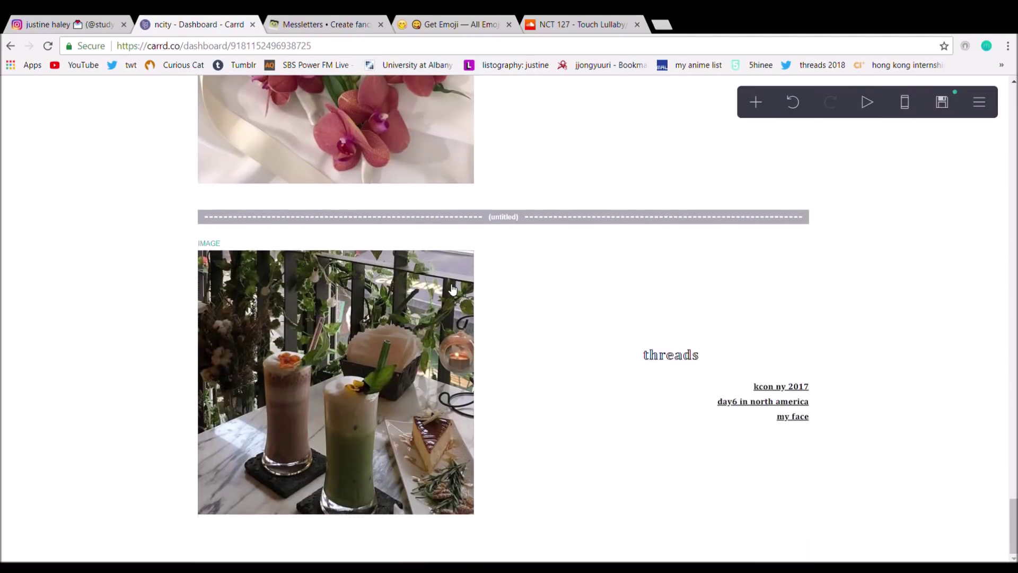
scroll(447, 302, up, 15)
scroll(475, 312, up, 20)
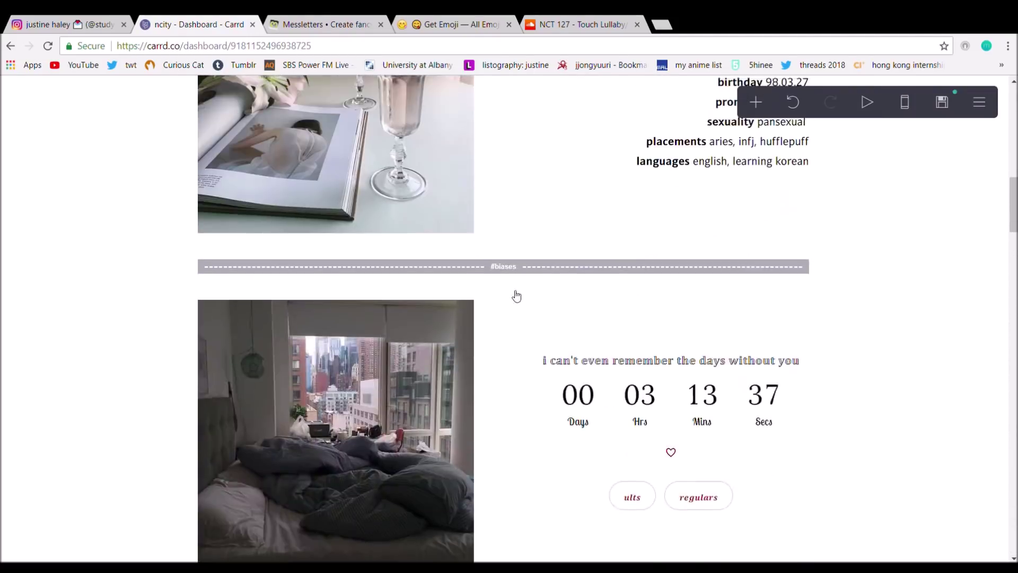
scroll(490, 230, down, 6)
scroll(920, 196, up, 5)
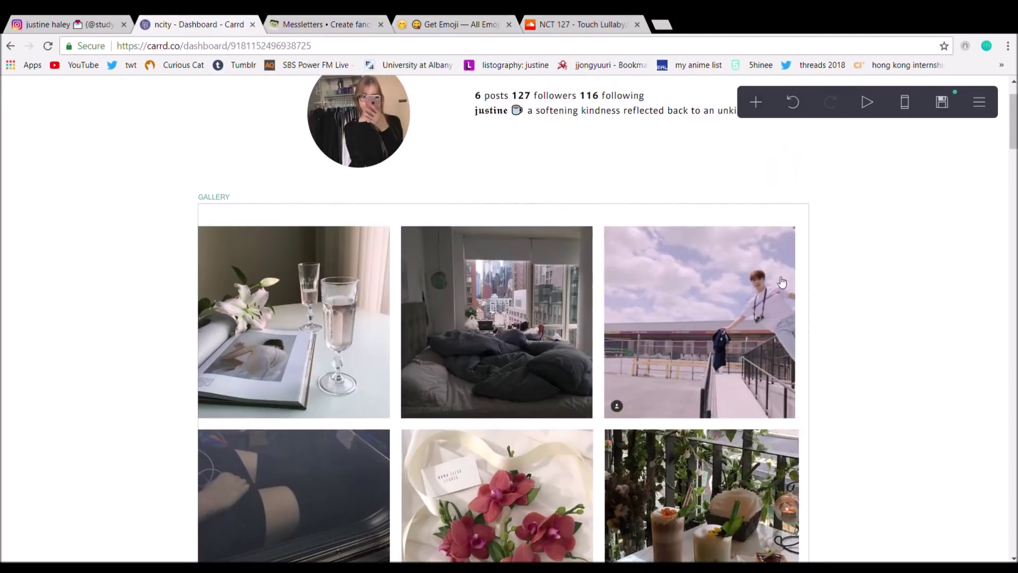
click(941, 102)
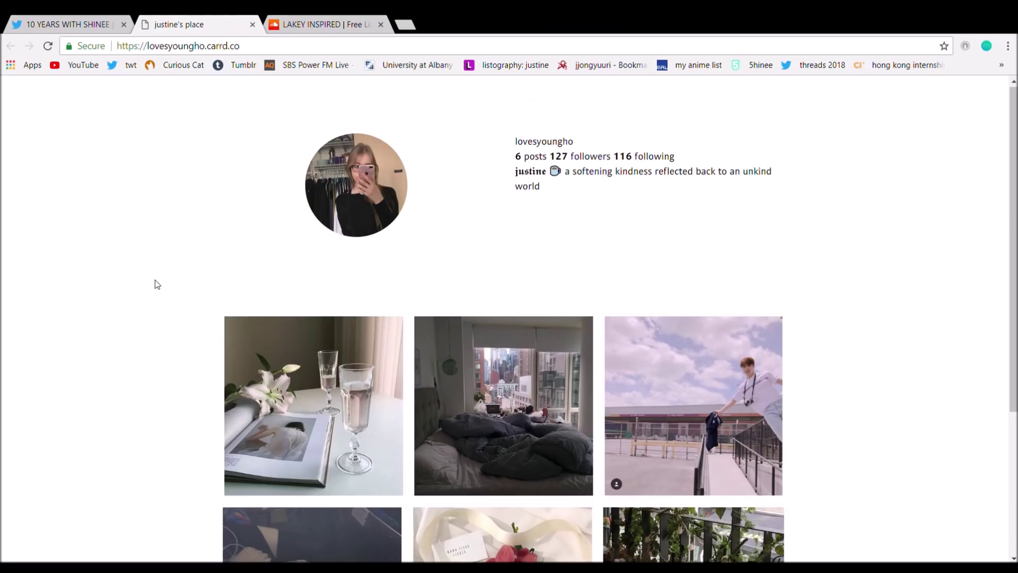
Step: On the published site, test the first gallery photo's link to the #about page and return to the home page
scroll(155, 282, down, 4)
scroll(154, 283, up, 3)
click(302, 377)
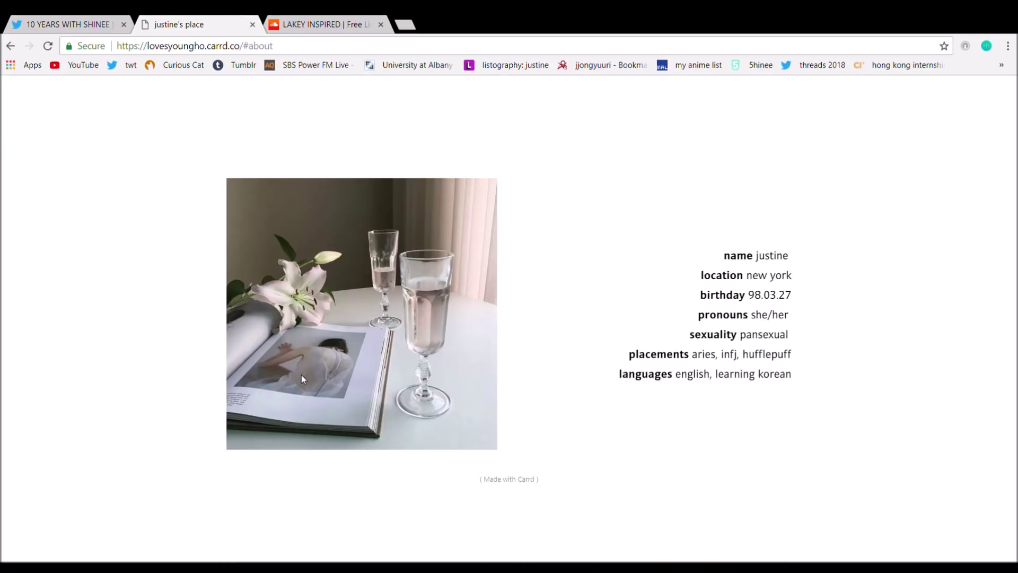
click(10, 47)
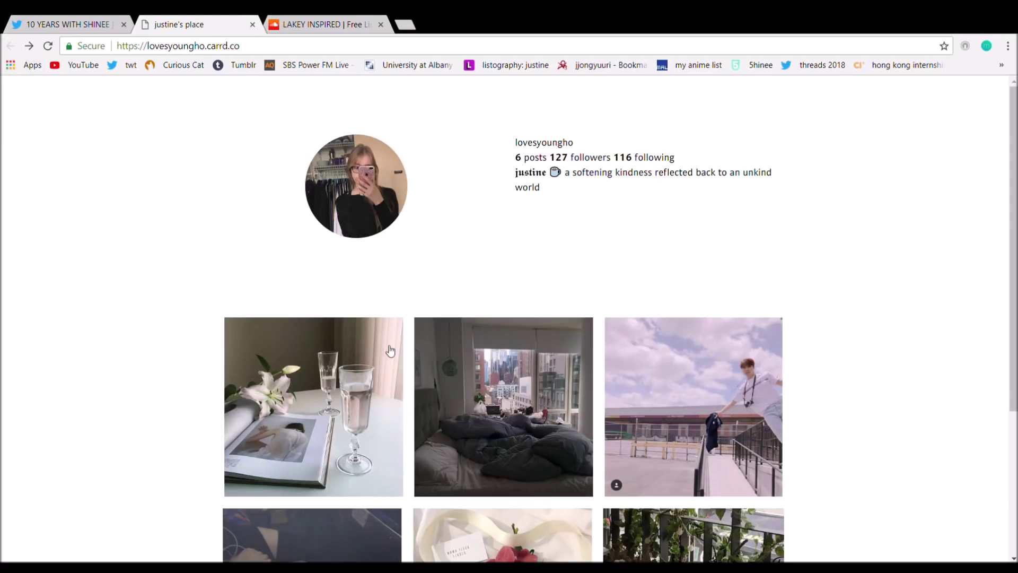
Step: Follow the bedroom photo's link to the #loves page, step through the ults profiles to the last one and go back from it
click(463, 370)
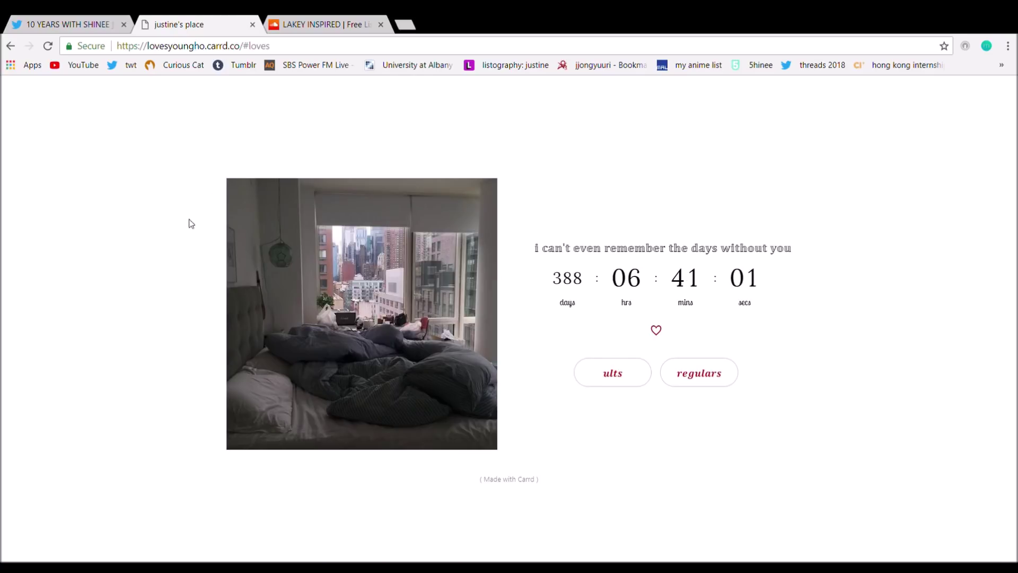
click(615, 376)
click(691, 360)
click(691, 361)
click(690, 359)
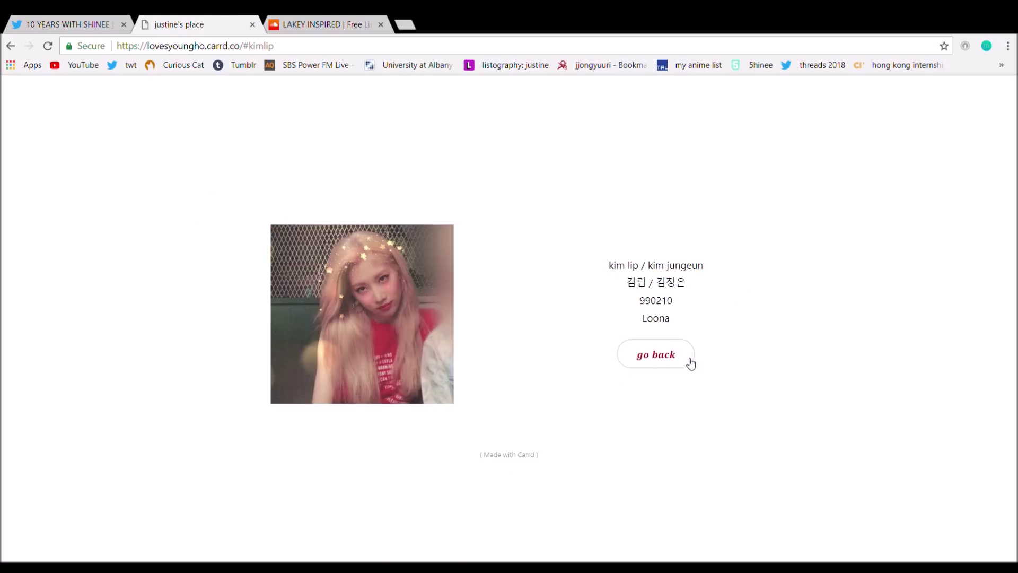
click(688, 359)
Step: Retrace the visited profile pages, test the regulars link on the #loves page and return to the home page
click(7, 47)
click(7, 46)
click(7, 46)
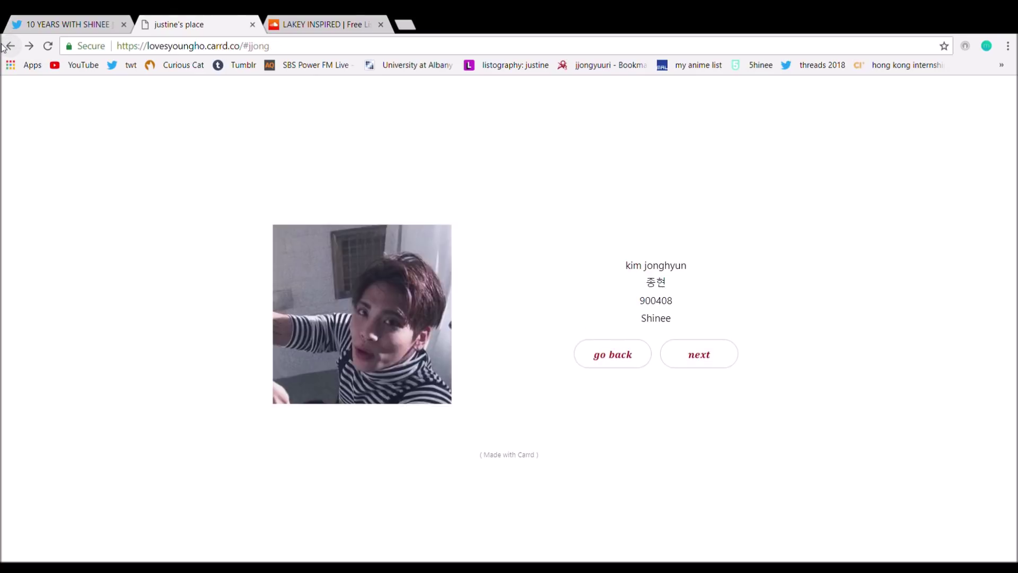
click(8, 46)
click(8, 46)
click(7, 46)
click(29, 46)
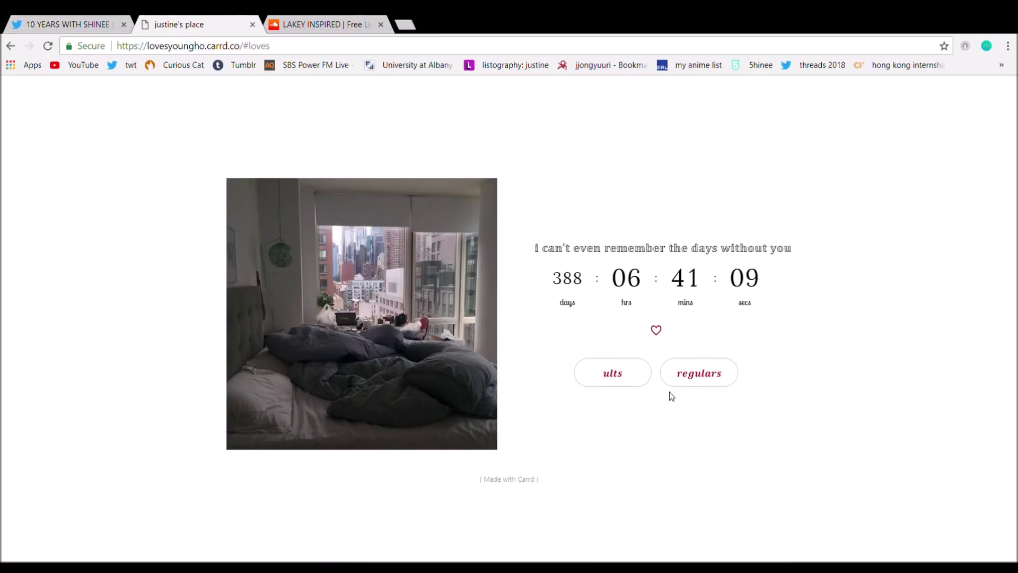
click(684, 378)
click(10, 46)
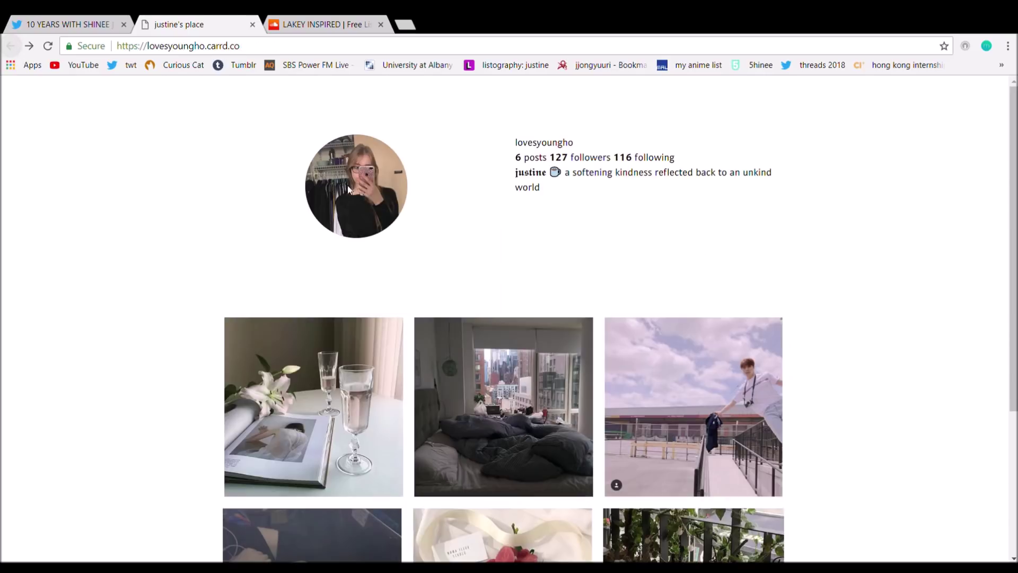
Step: Test the third gallery photo's link to #social and the fourth photo's link to #music, returning from each page
click(713, 365)
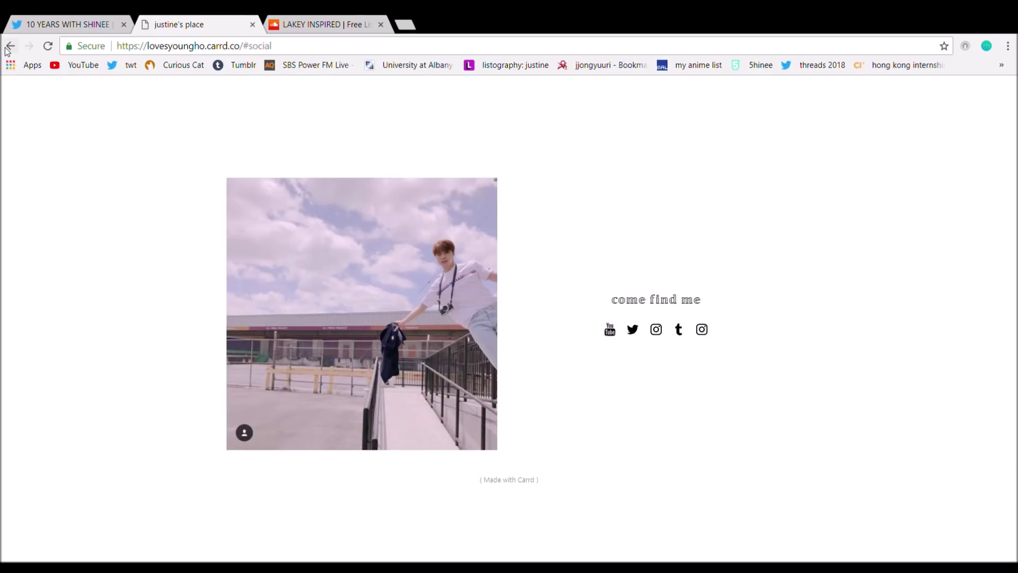
click(6, 48)
scroll(356, 331, down, 4)
click(281, 336)
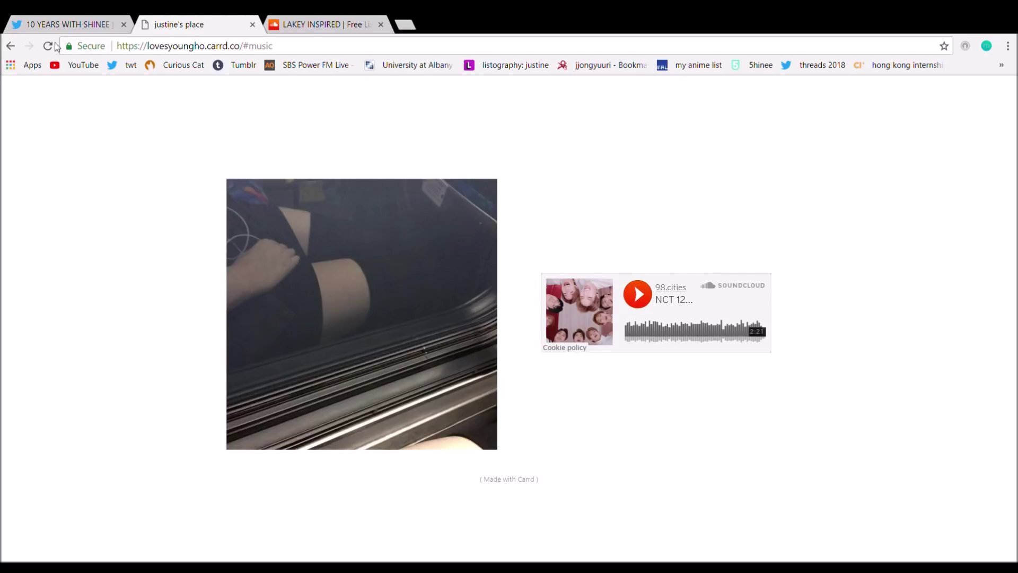
click(9, 46)
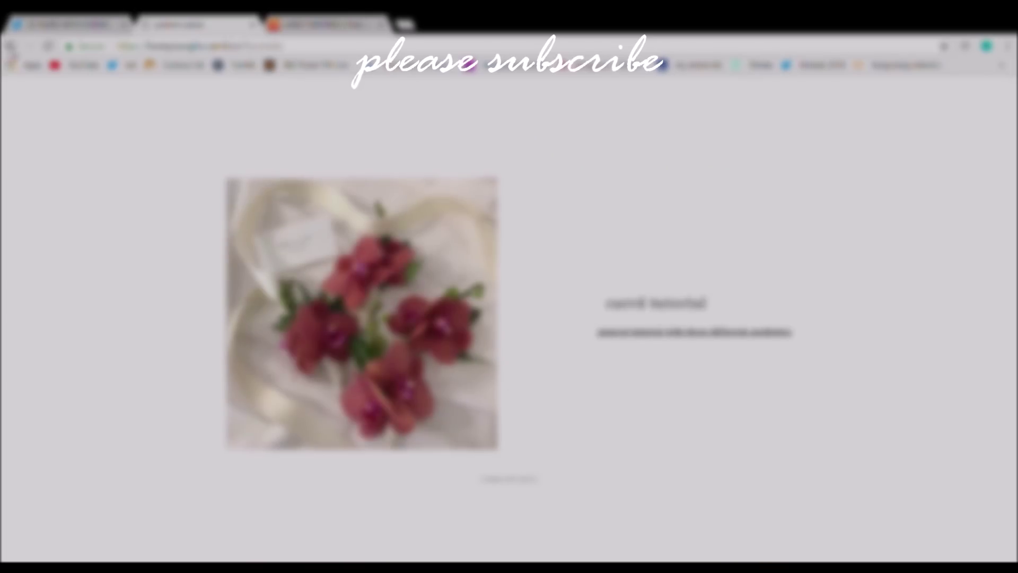
Step: Return from the flower photo's page and test the last gallery photo's link to the threads page
click(9, 46)
scroll(504, 319, down, 3)
click(688, 404)
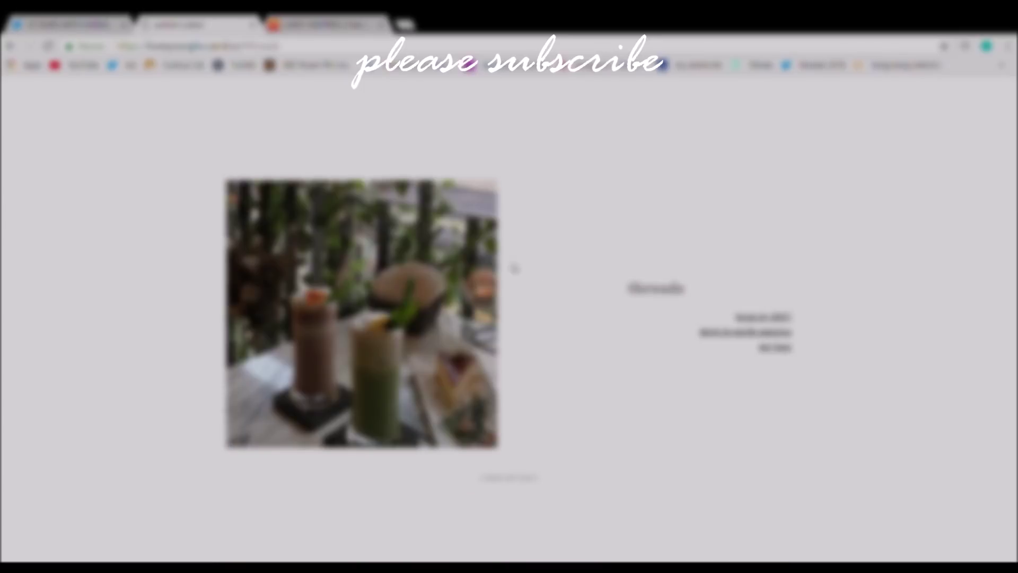